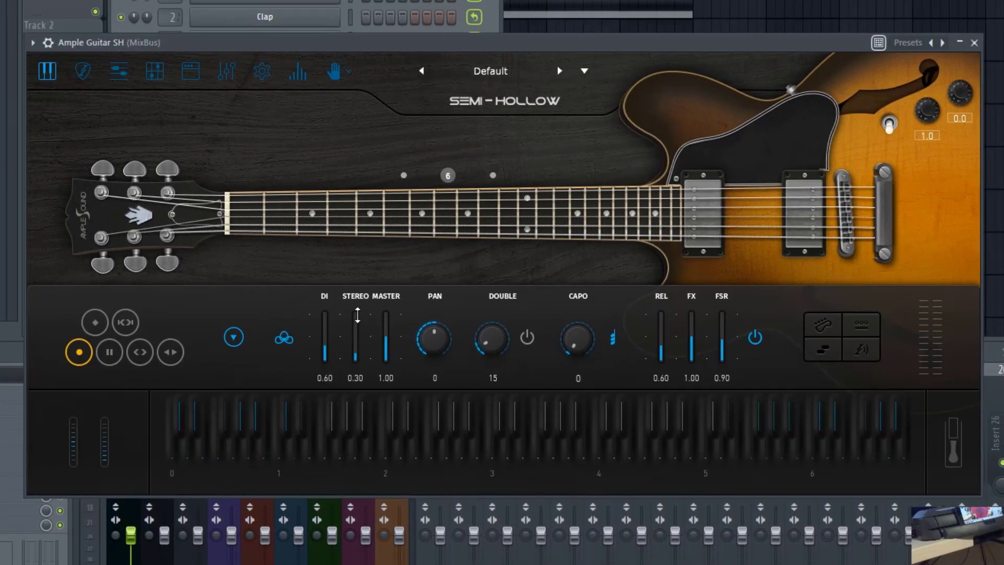
Step: Open the preset library, sort the presets by category and look through the list
click(487, 72)
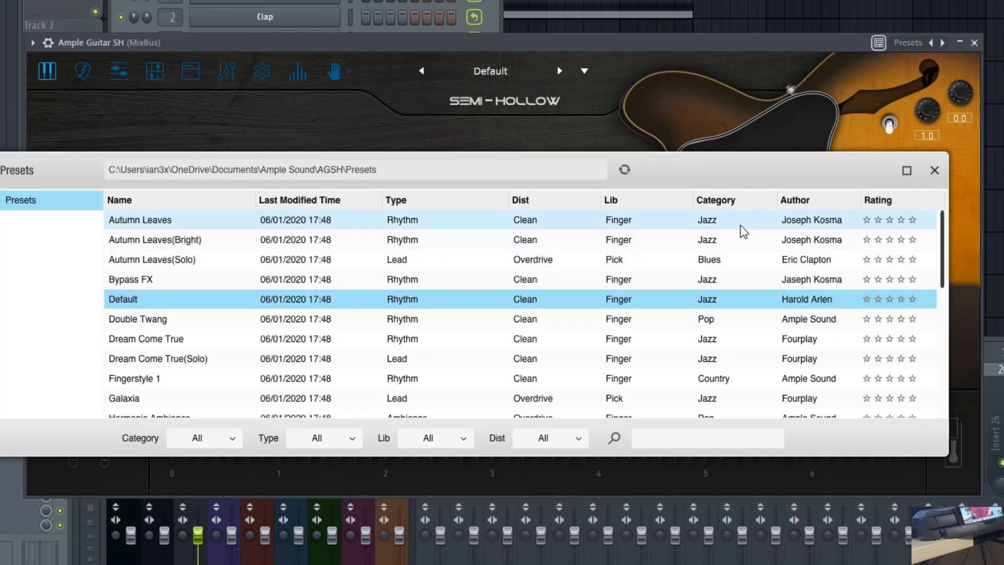
click(727, 200)
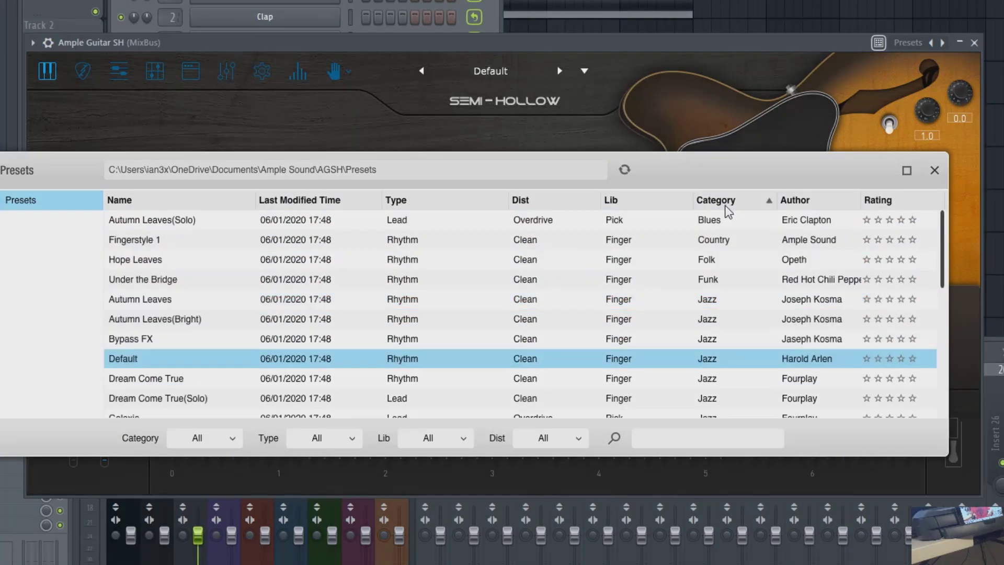
scroll(732, 215, down, 6)
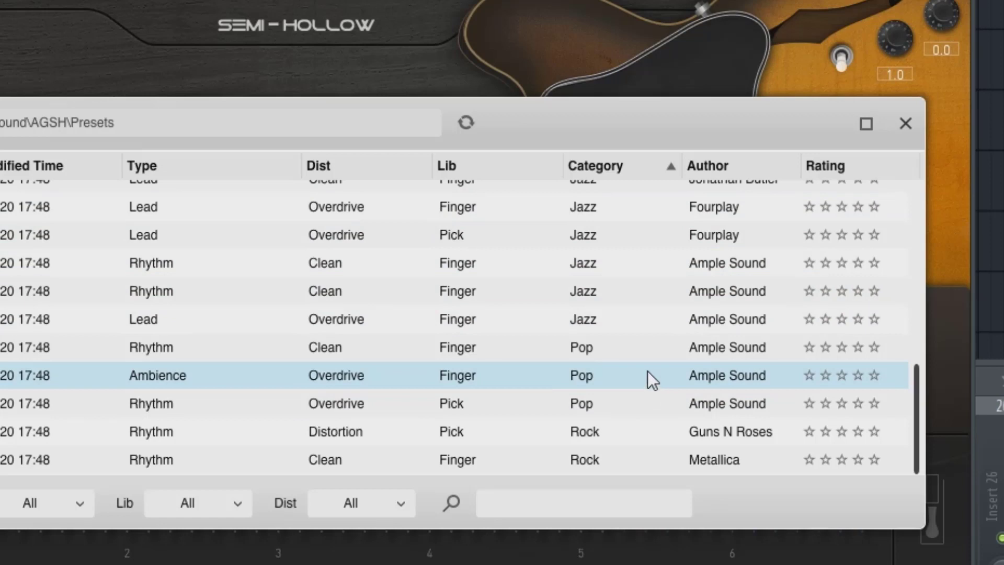
scroll(648, 372, up, 3)
scroll(649, 374, up, 4)
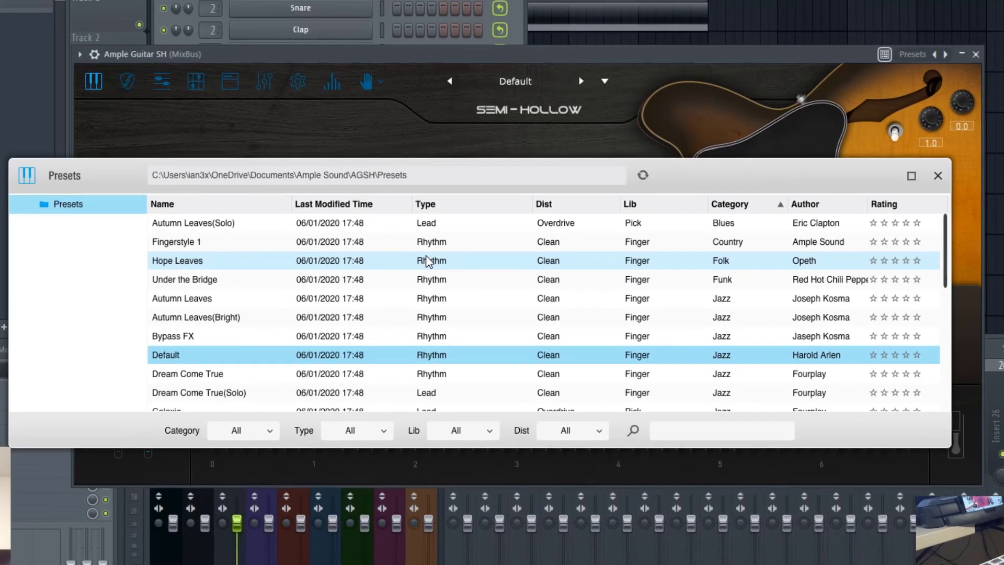
Step: Sort the presets by distortion type and load the Karma preset
scroll(476, 309, down, 3)
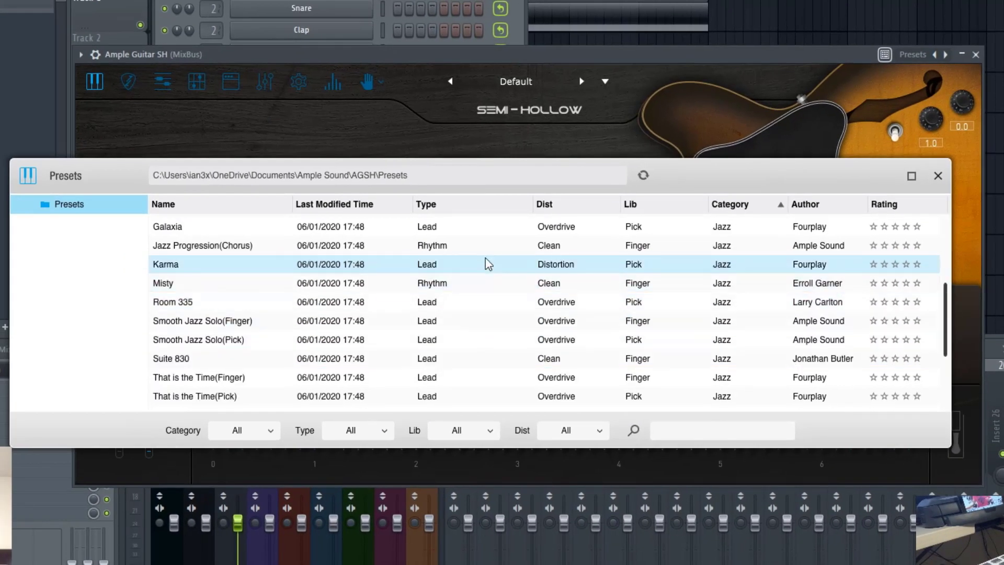
click(567, 205)
scroll(261, 340, down, 2)
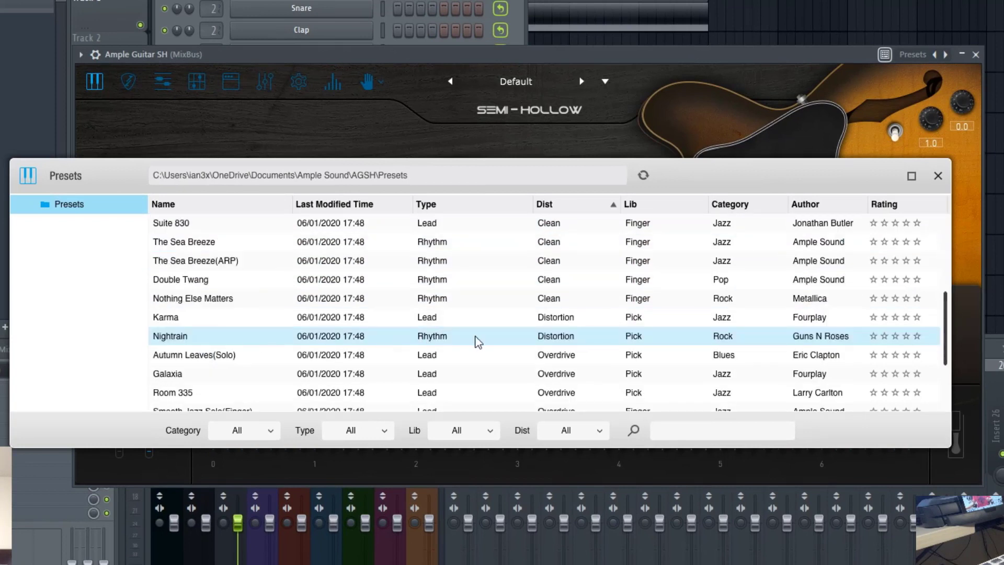
double_click(787, 343)
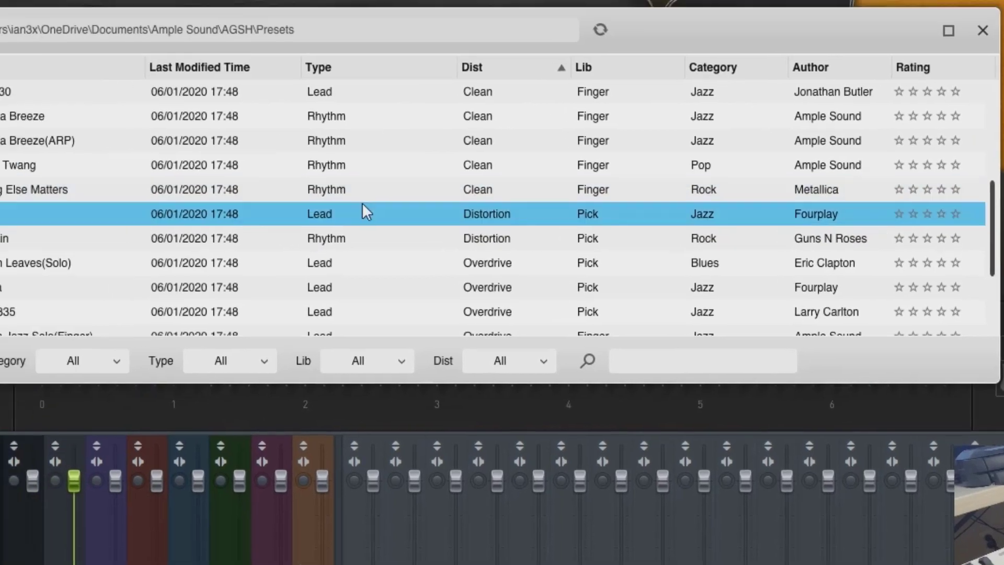
Step: Load the clean jazz lead preset Suite 830 from the preset library
click(24, 76)
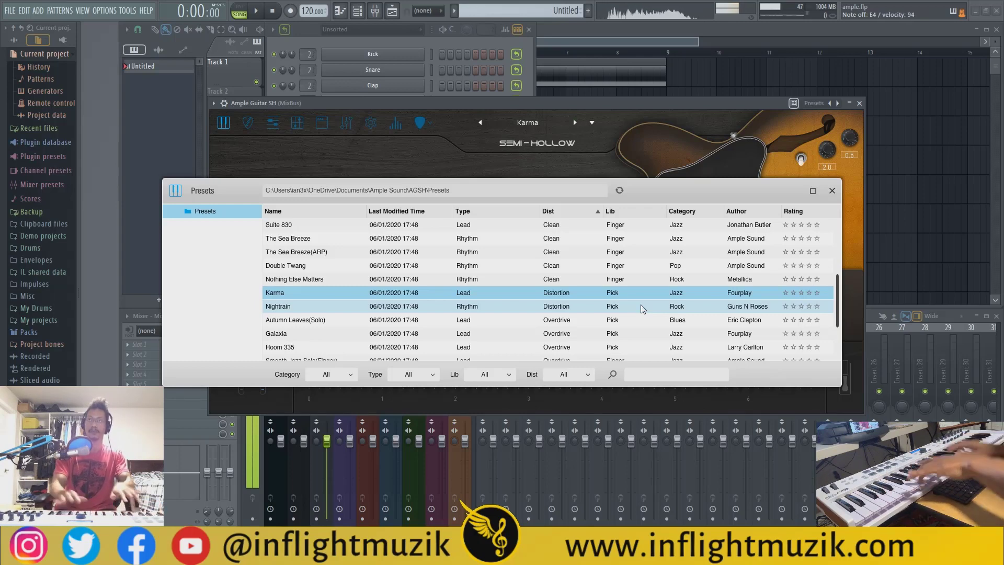
scroll(642, 309, up, 1)
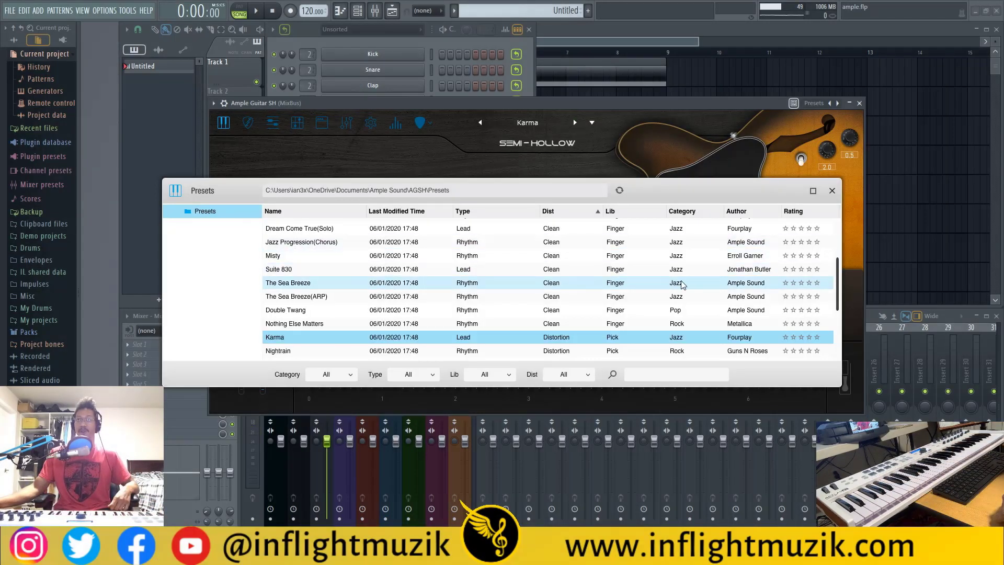
click(583, 271)
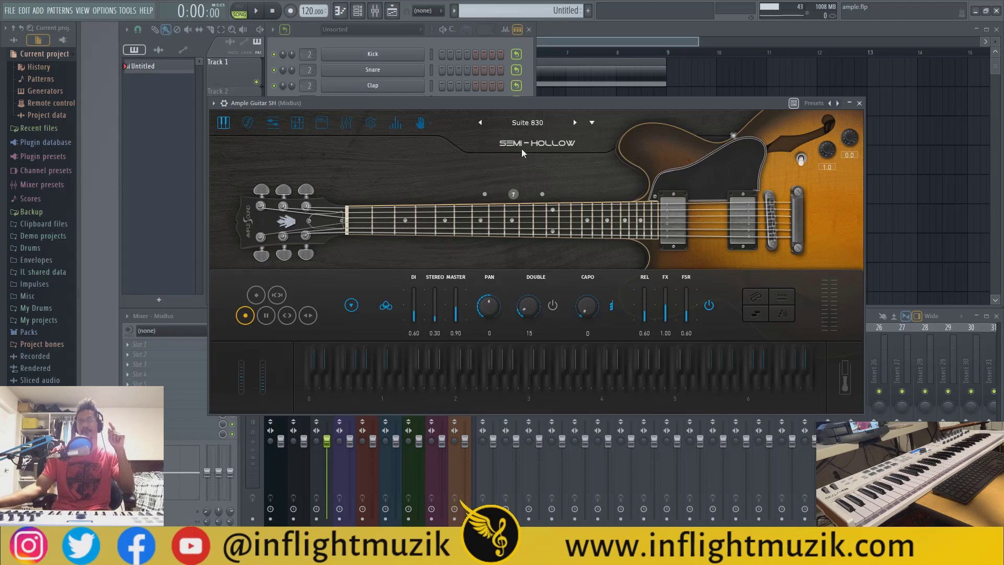
Step: Add an Ample Guitar M II Lite channel to the channel rack and reposition its plugin window
click(437, 43)
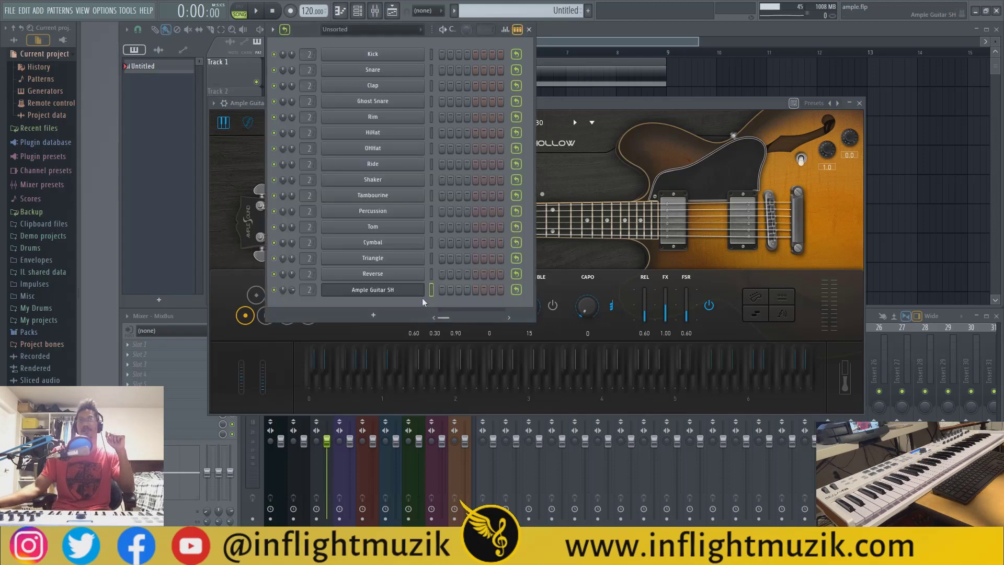
click(361, 316)
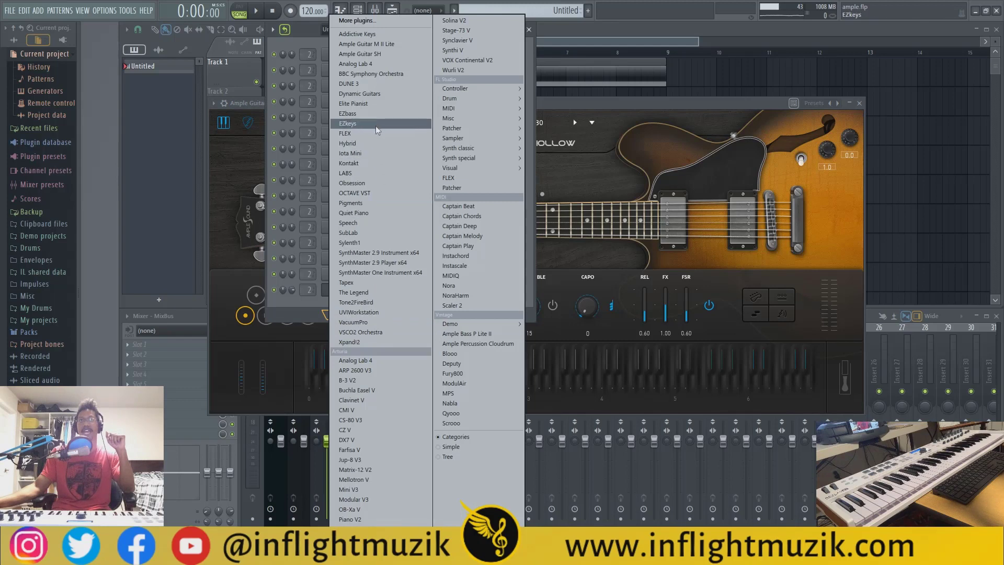
click(372, 44)
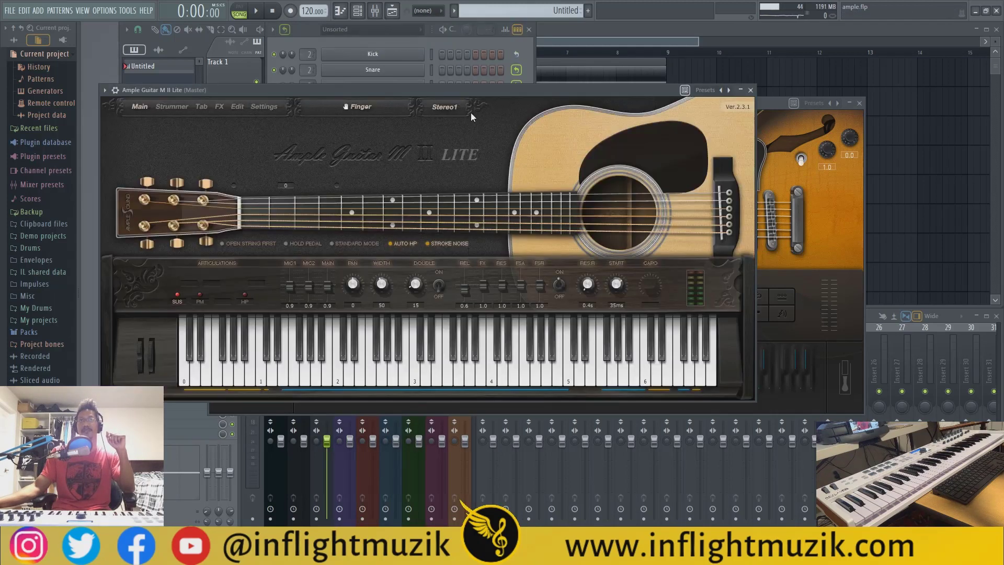
drag(404, 91, 434, 98)
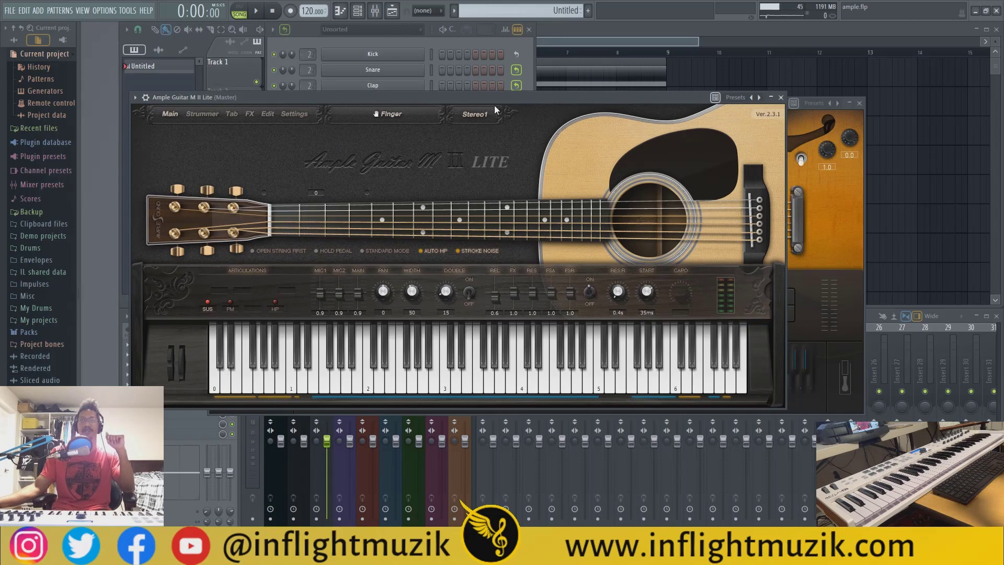
drag(494, 105, 536, 156)
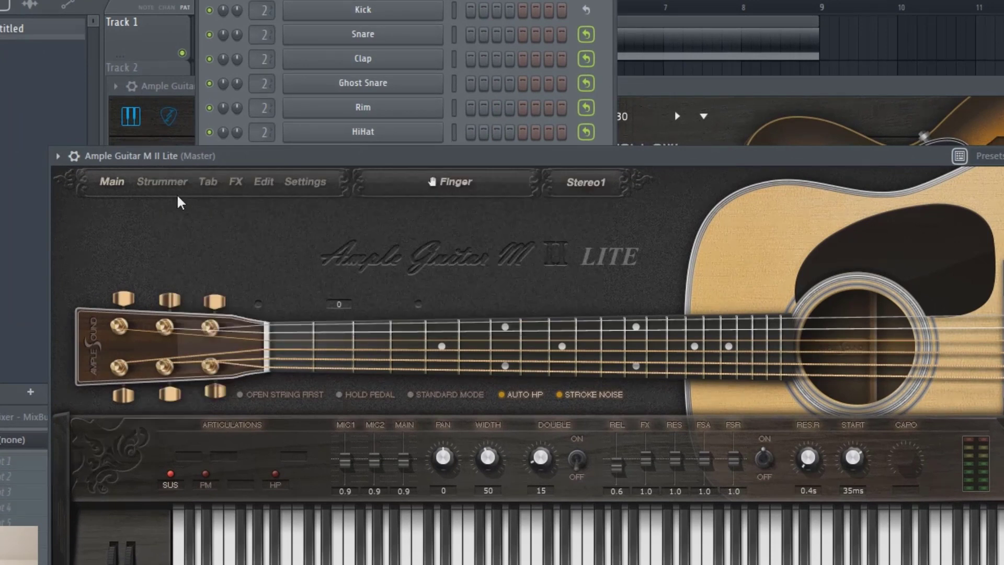
Step: Look through the Strummer, Tab and FX pages of Ample Guitar M II Lite and return to its Main page
click(152, 183)
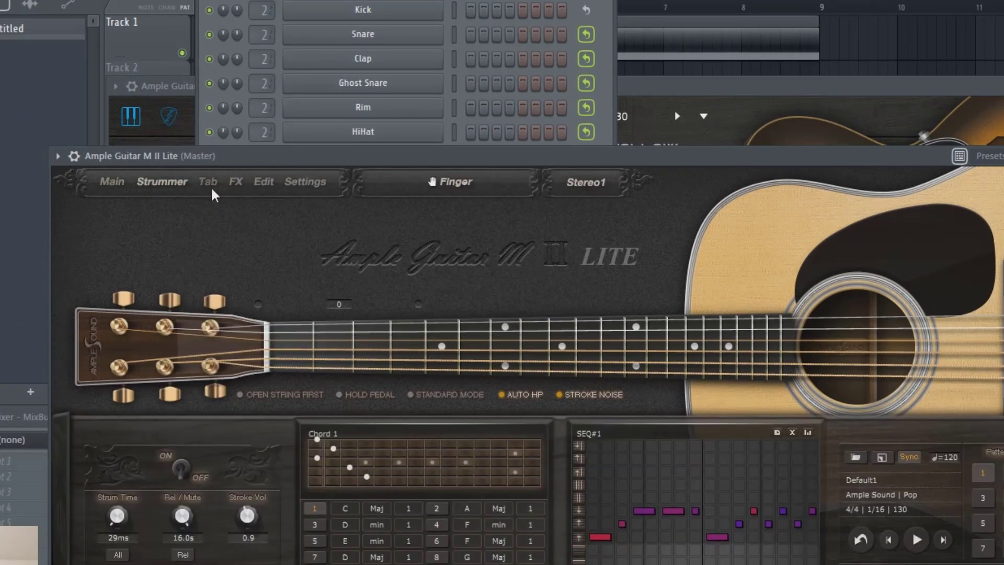
click(213, 191)
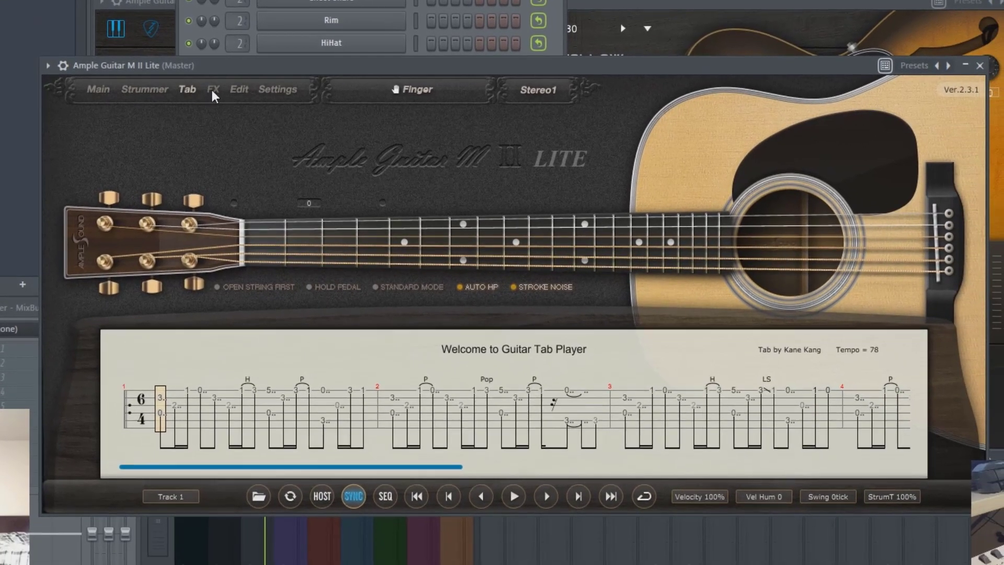
click(227, 147)
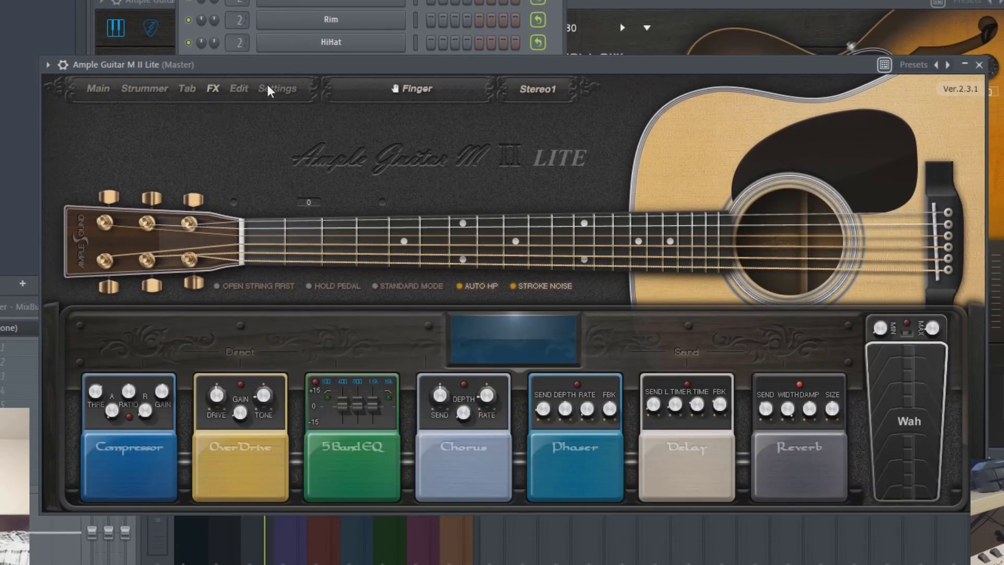
click(97, 90)
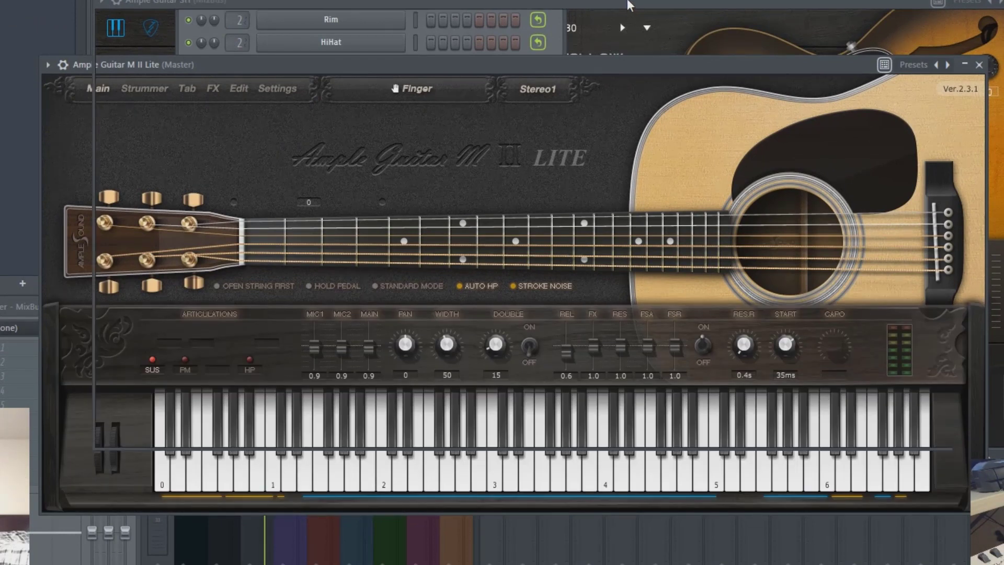
Step: Close the Ample Guitar M II Lite window and bring the Ample Guitar SH window back into view
click(633, 24)
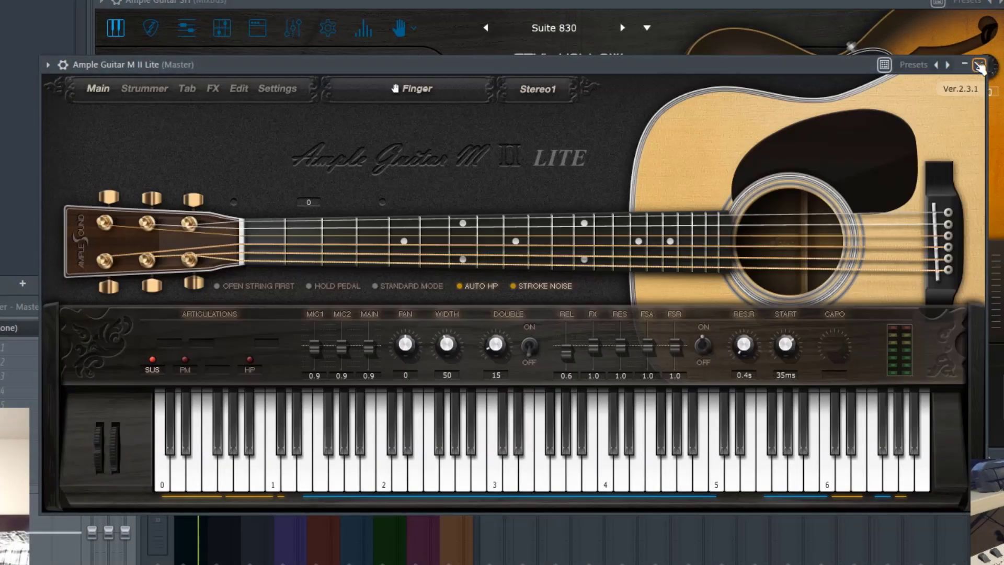
click(978, 65)
mouse_move(637, 3)
mouse_down()
mouse_move(581, 10)
mouse_move(628, 9)
mouse_up()
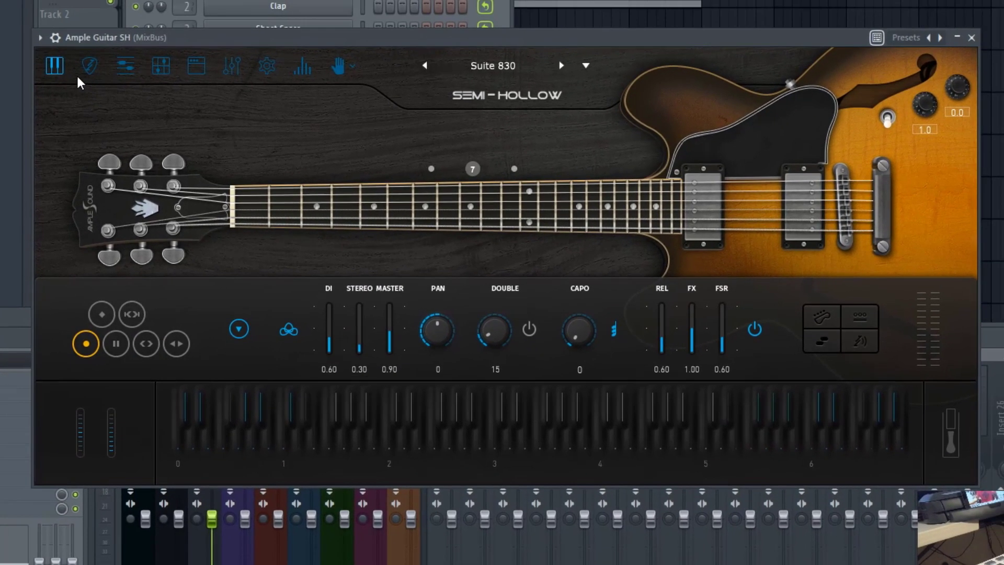
Step: Go through Ample Guitar SH's Strummer page to its Riffer page and open the riff library
click(142, 34)
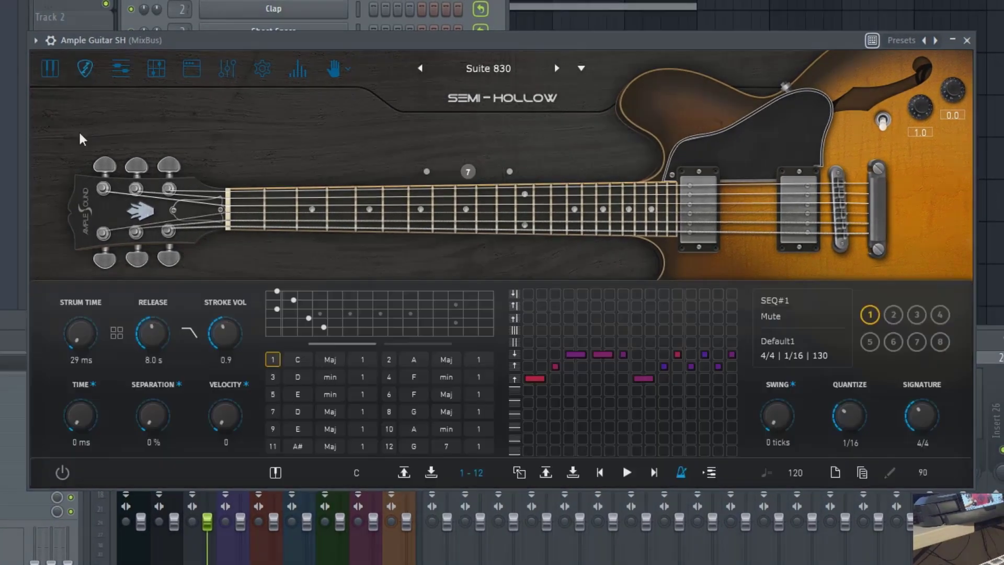
click(129, 71)
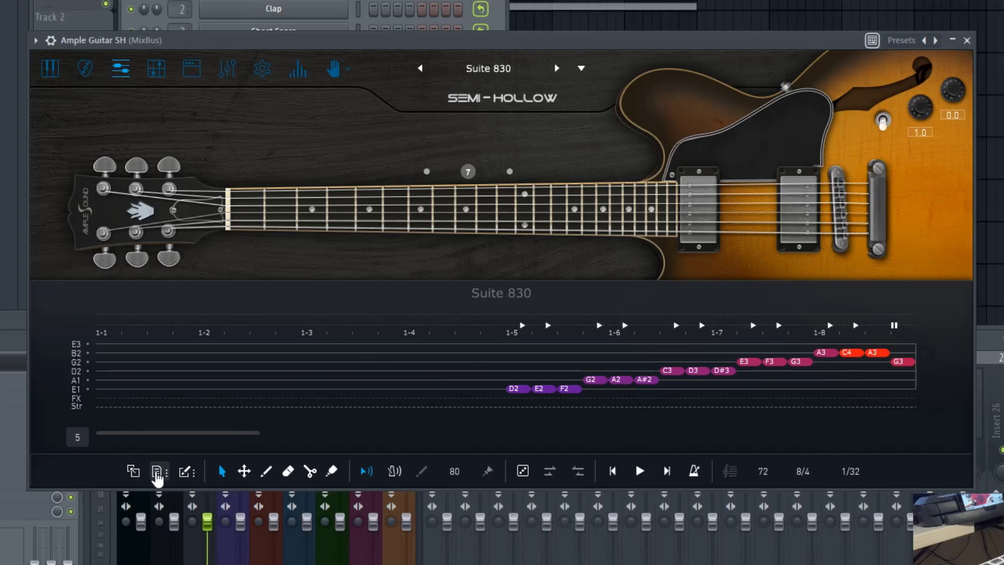
click(157, 472)
click(157, 472)
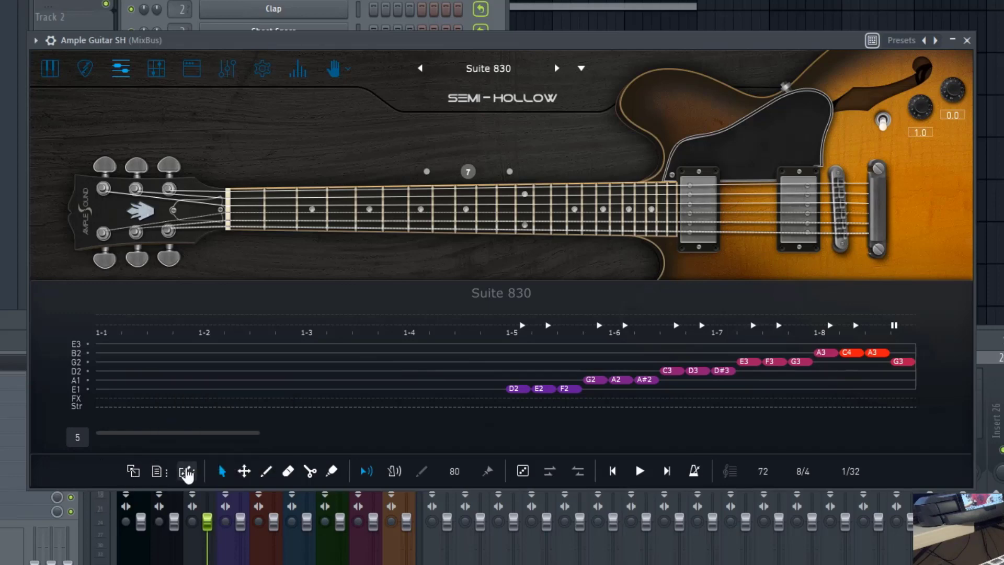
click(158, 472)
click(206, 390)
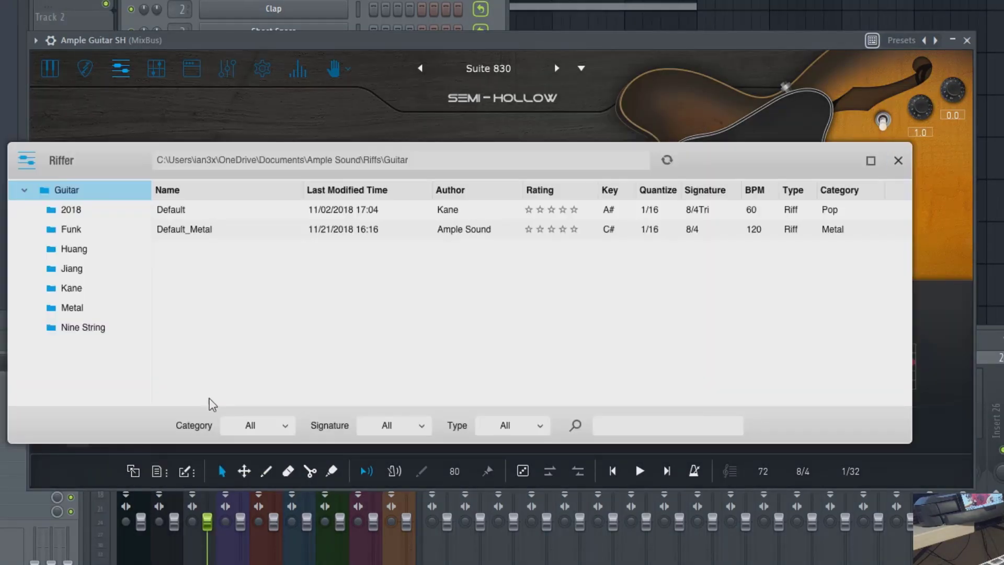
Step: Browse the guitar riff folders, including Jiang, Kane and Metal, and close the library without loading a riff
click(73, 210)
click(85, 288)
click(87, 307)
click(89, 326)
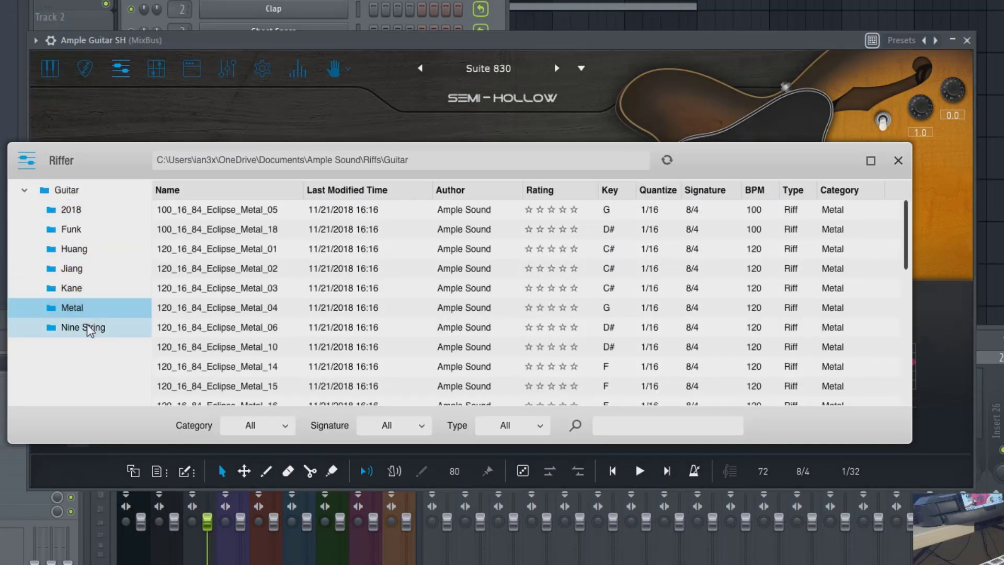
click(101, 289)
click(89, 267)
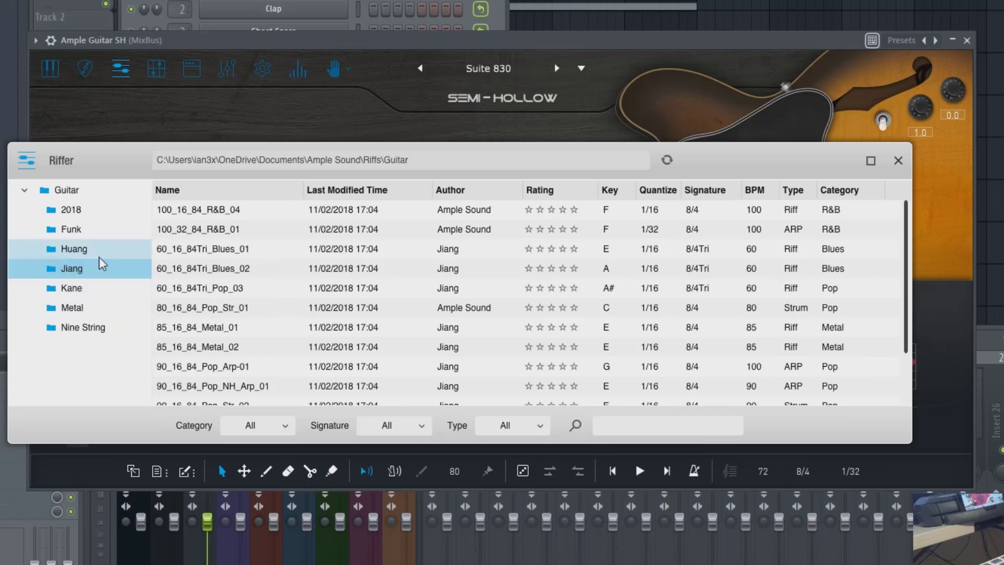
click(98, 308)
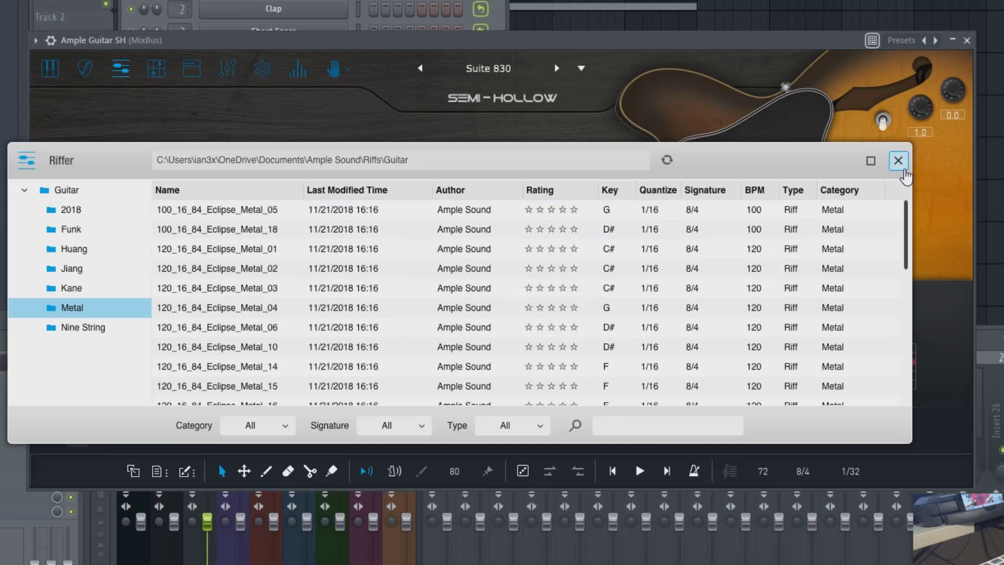
click(903, 168)
Step: Play back the Suite 830 riff in the Riffer and stop it
key(space)
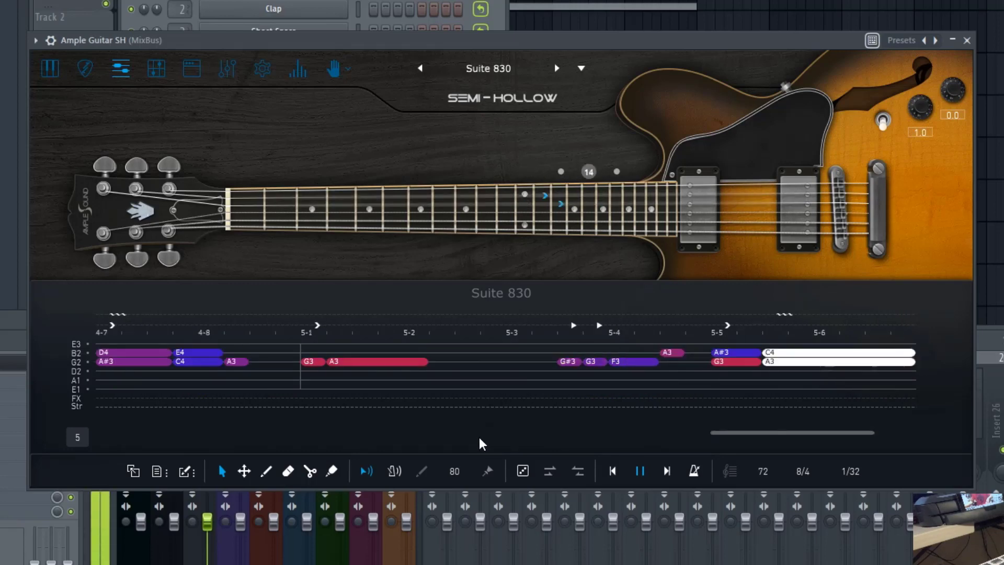
key(space)
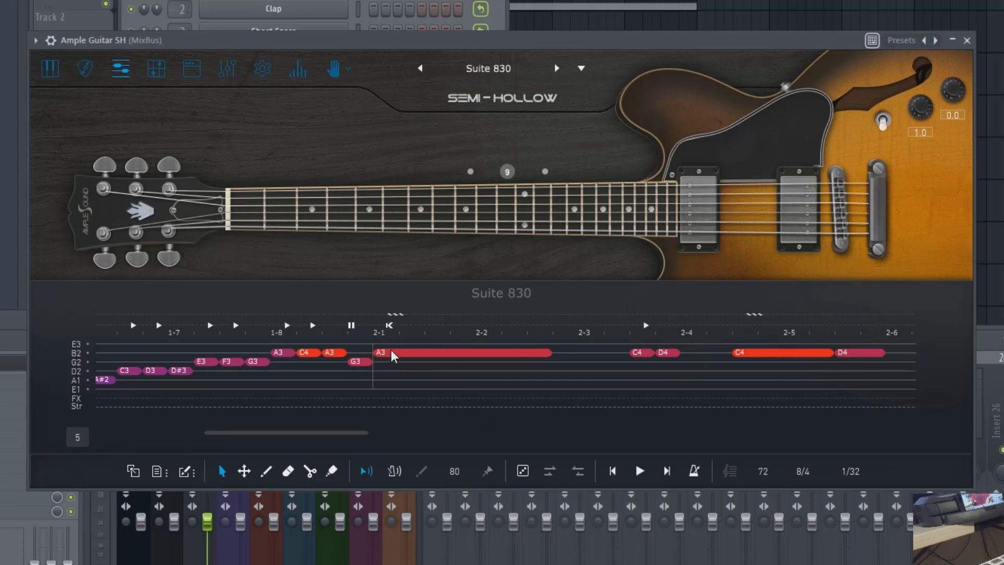
Step: Select the G3 note just before bar 2 in the riff and examine its articulation and legato options
click(360, 365)
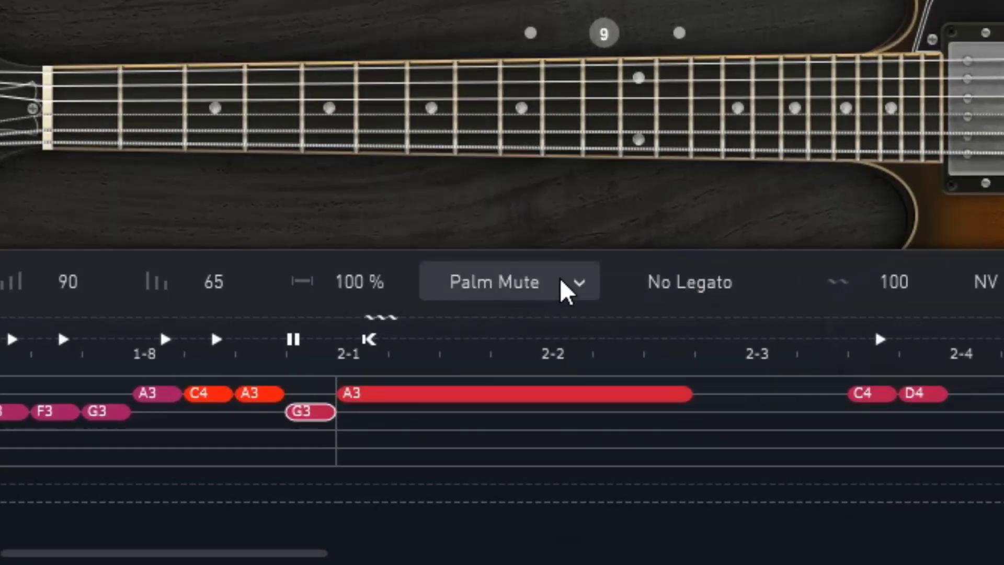
click(566, 291)
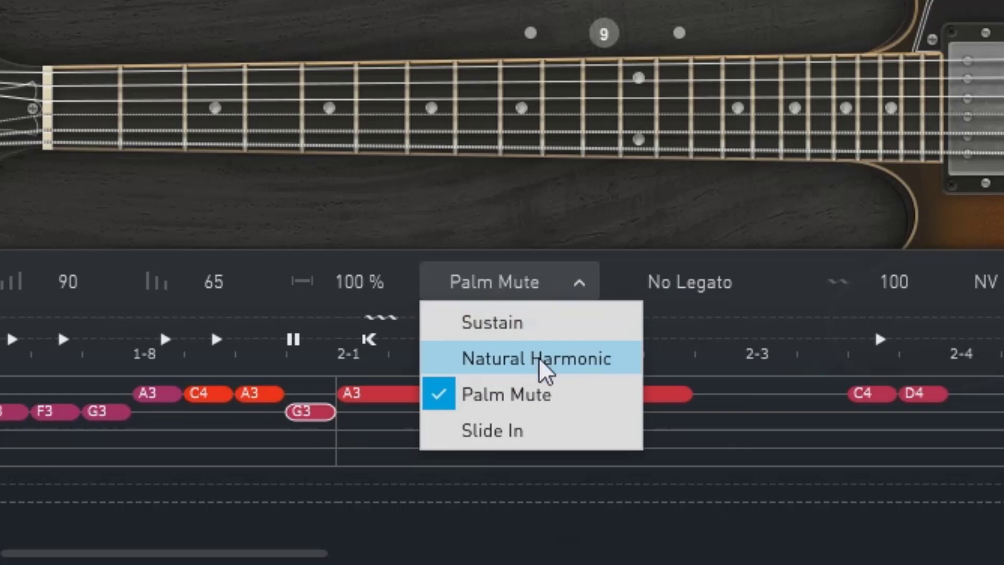
click(793, 296)
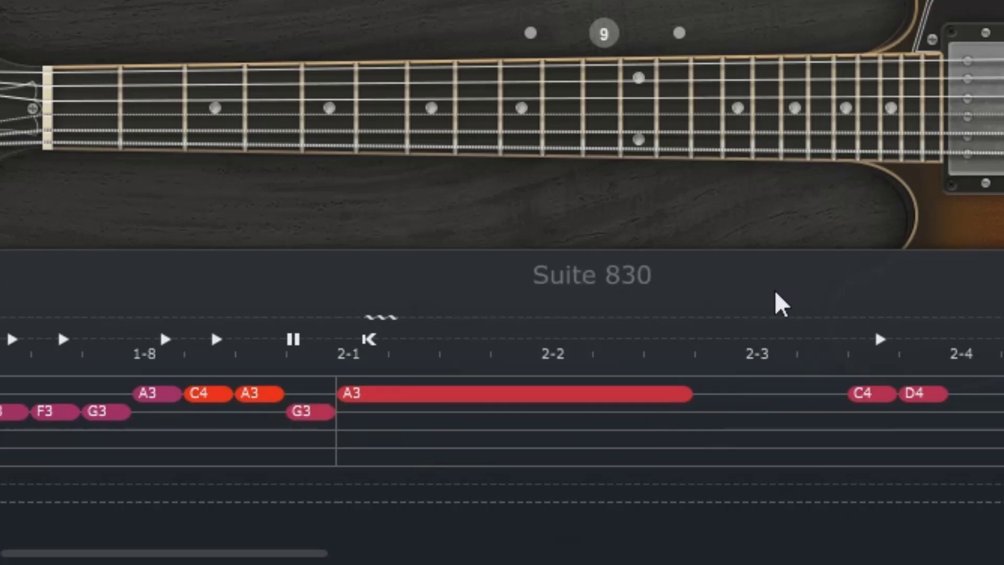
click(753, 293)
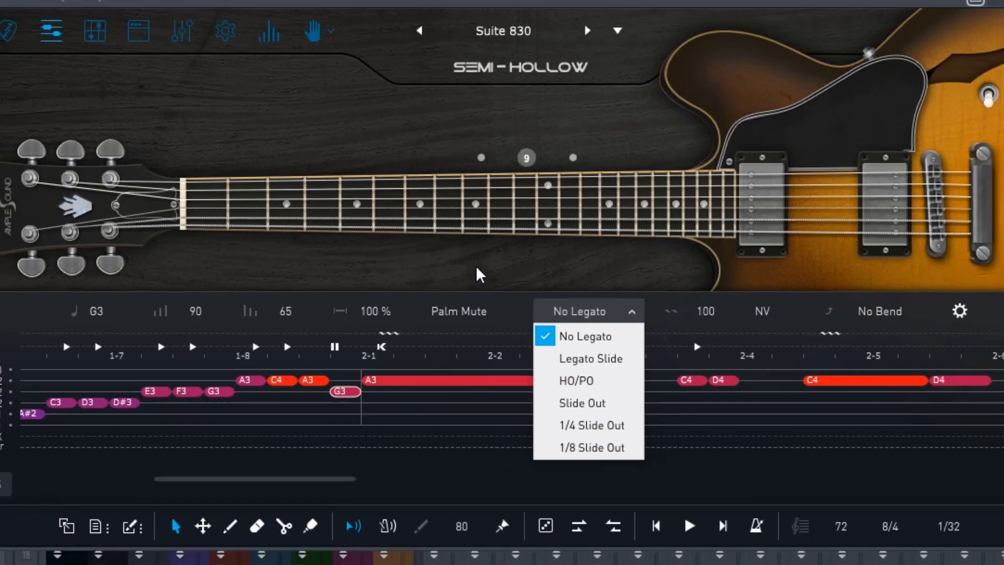
click(514, 205)
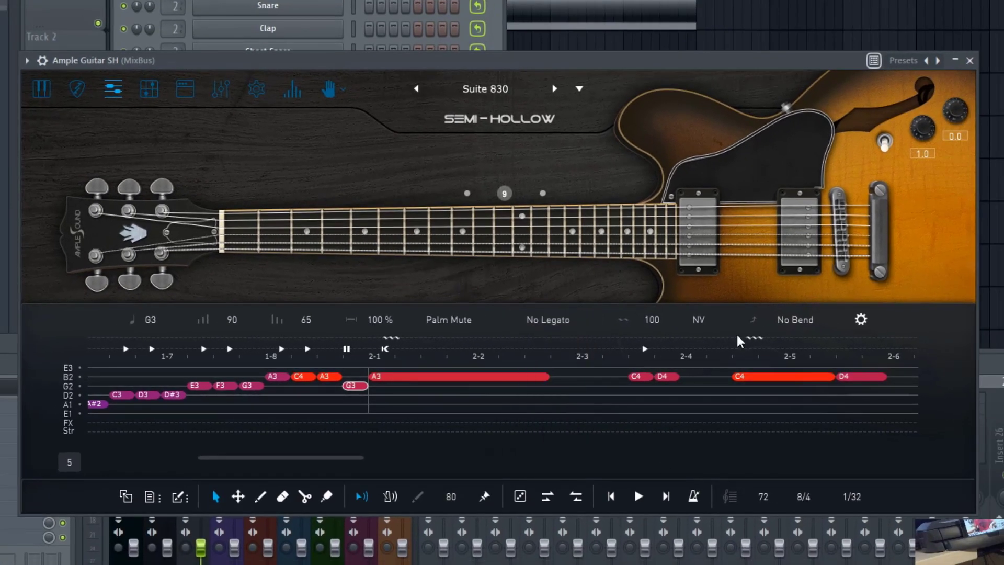
Step: Add a Downstroke Noise 2 effect note under the last A3 of bar 1, examine the available effect types, and remove the note
click(282, 413)
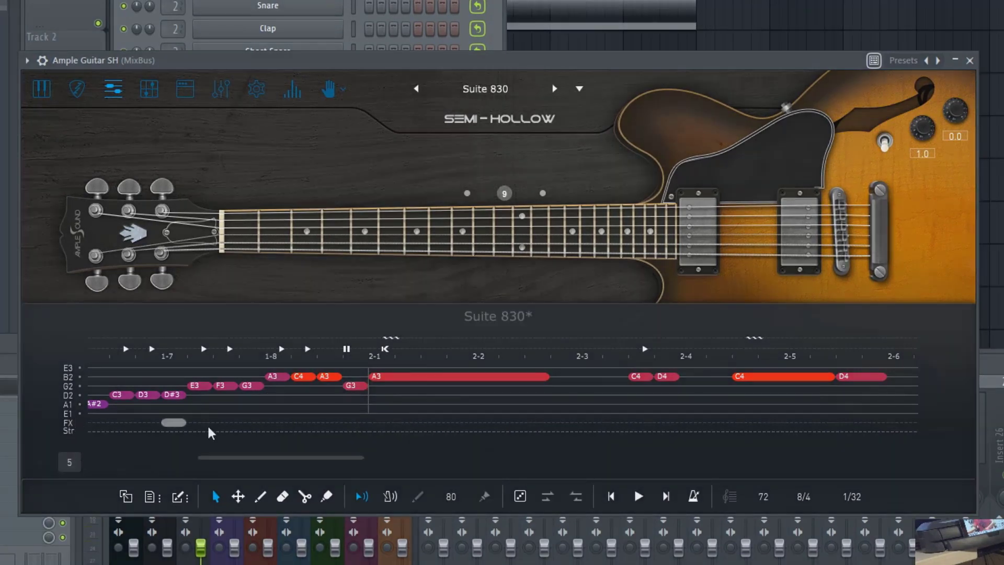
click(334, 423)
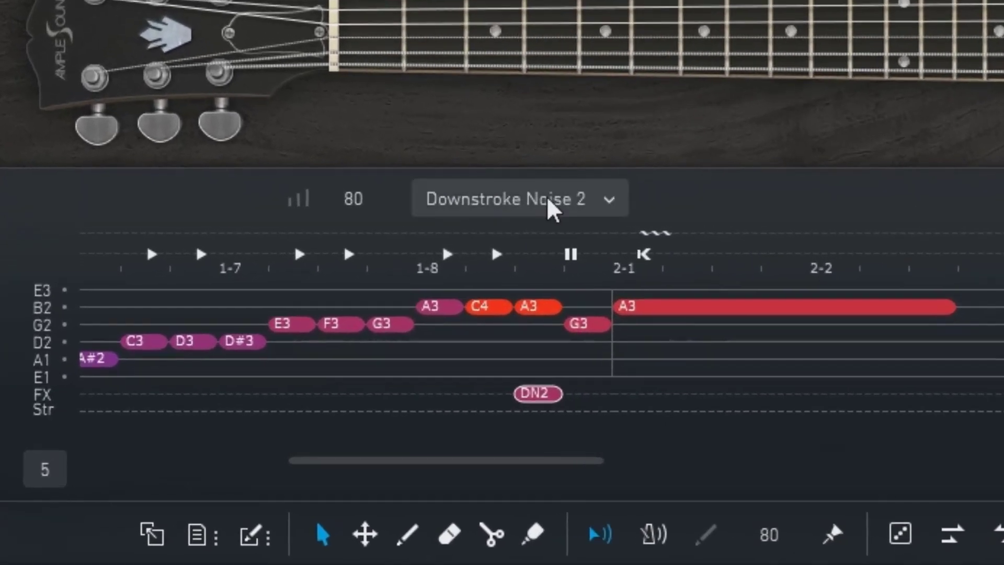
click(336, 322)
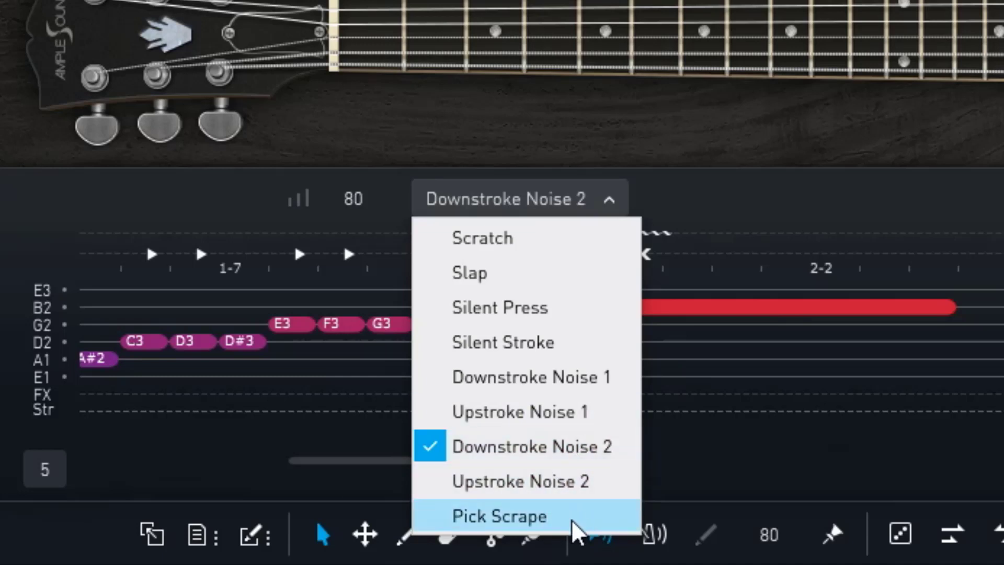
click(437, 430)
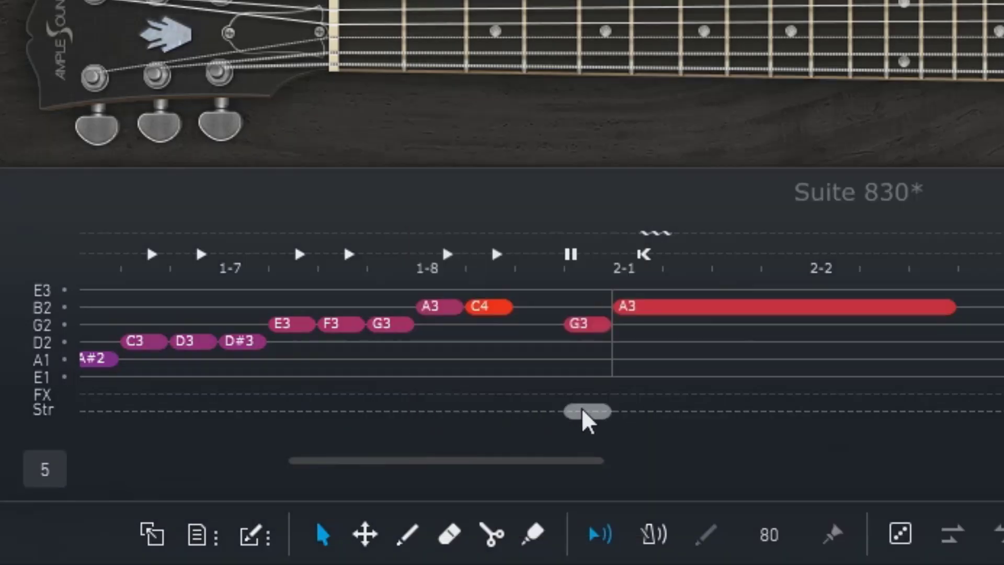
Step: Add a C chord downstroke on the strum lane beat before bar 1's last G3, and delete its chord notes and strum marker
click(536, 417)
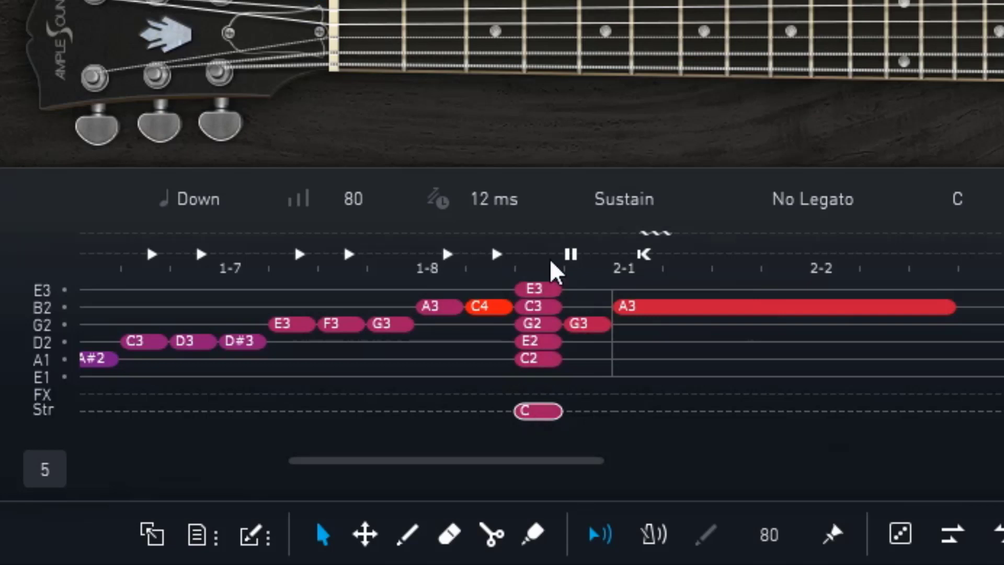
click(571, 253)
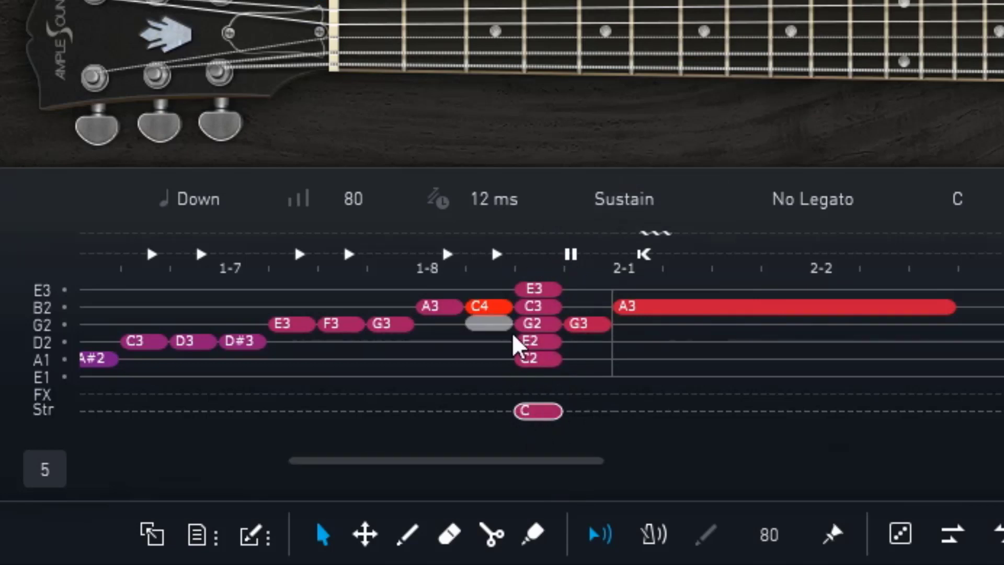
right_click(538, 289)
right_click(538, 306)
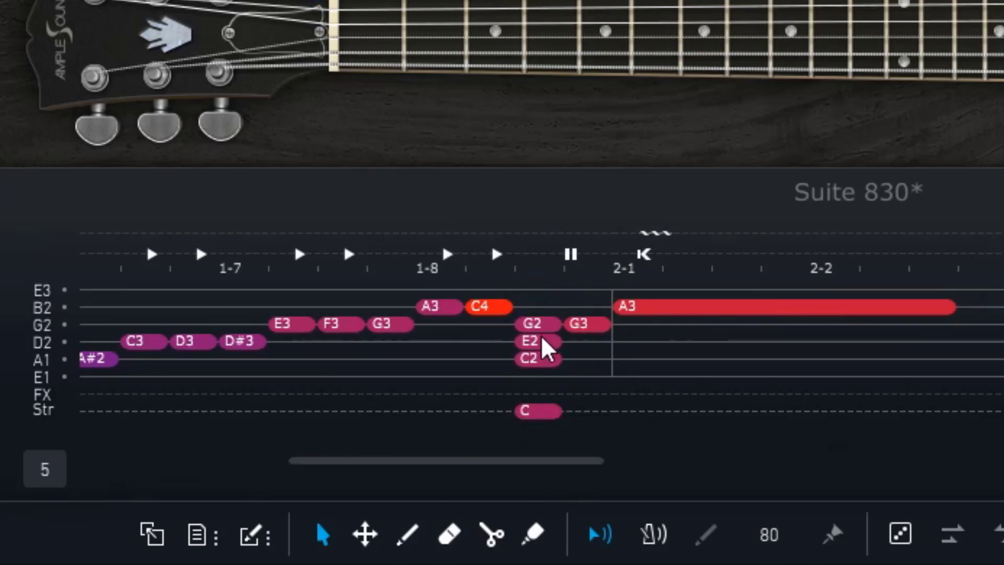
right_click(543, 341)
right_click(540, 324)
right_click(540, 359)
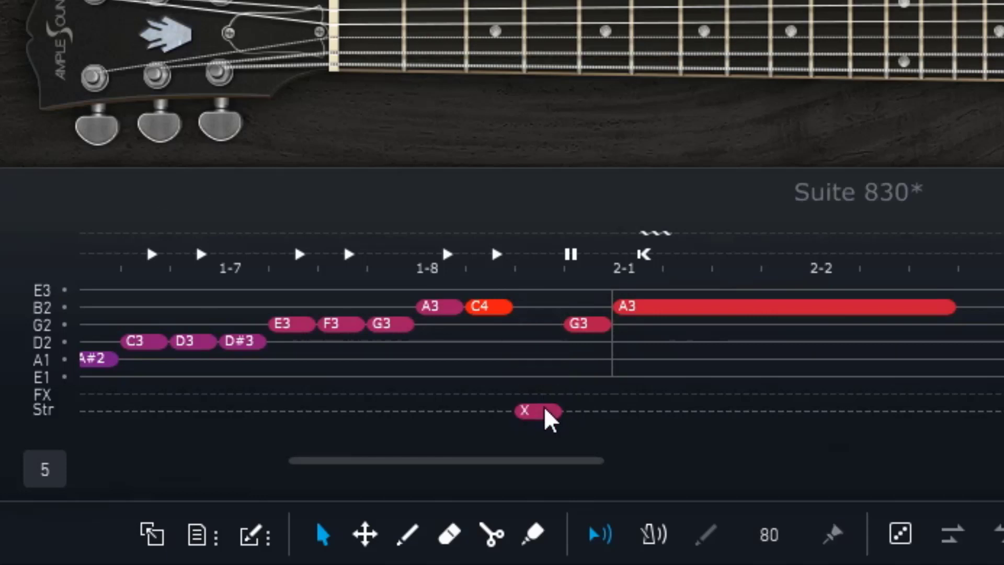
click(544, 411)
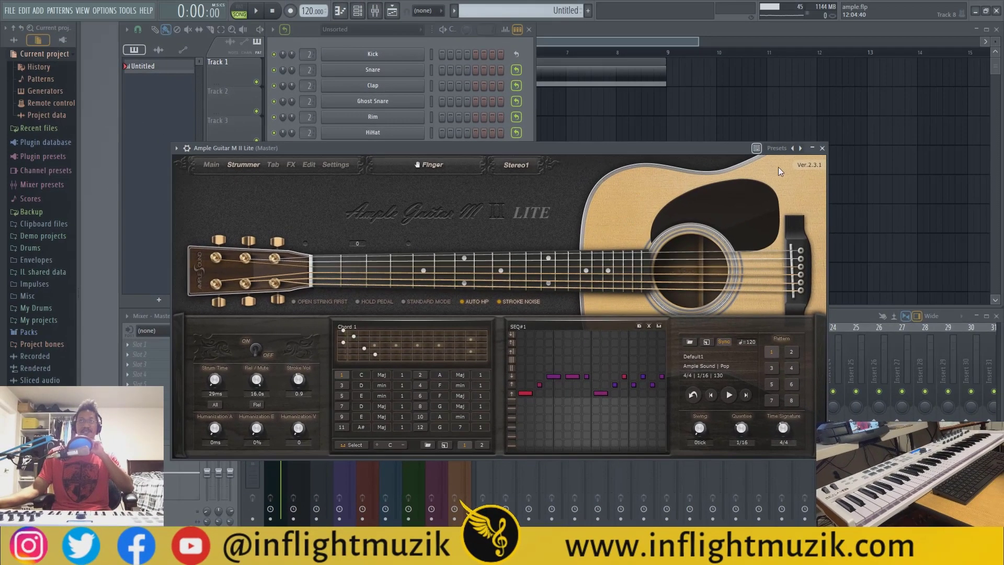
Step: Close the Ample Guitar M II Lite window, reopen Ample Guitar SH, and move its window fully into view
click(822, 147)
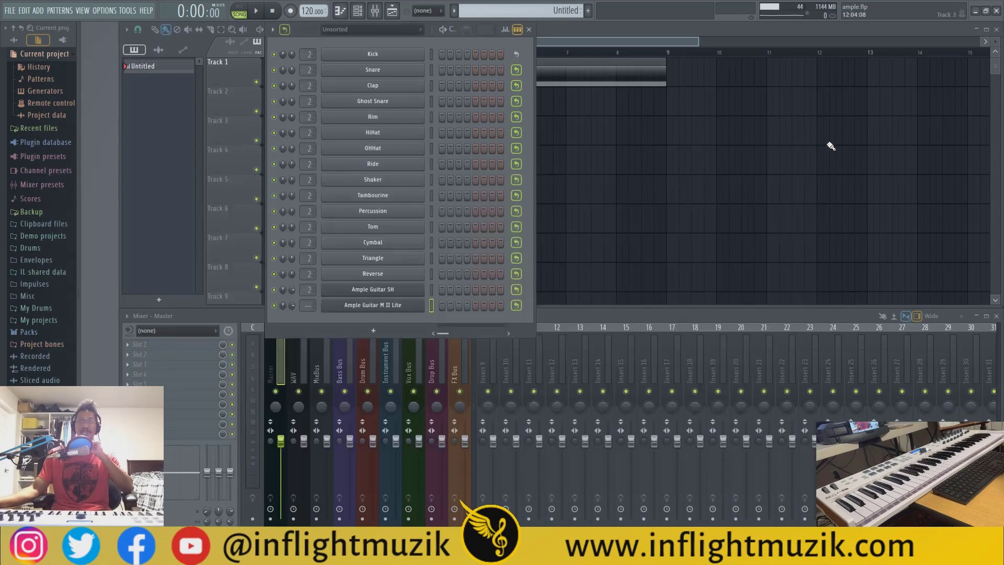
click(372, 291)
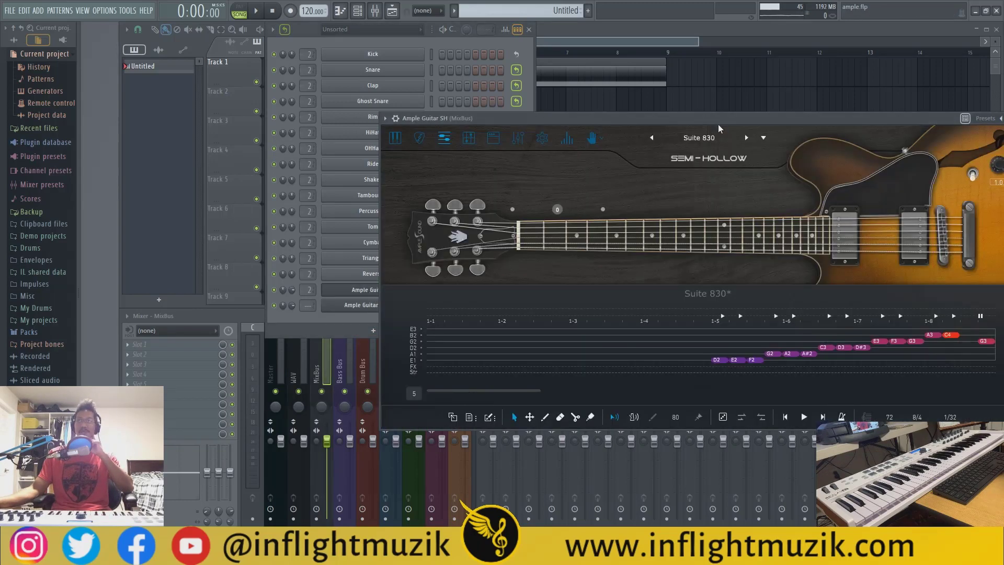
drag(717, 124, 533, 116)
Step: Show the Tab player, play part of the "Welcome to Guitar Tab Player" tab, and pause it
click(286, 132)
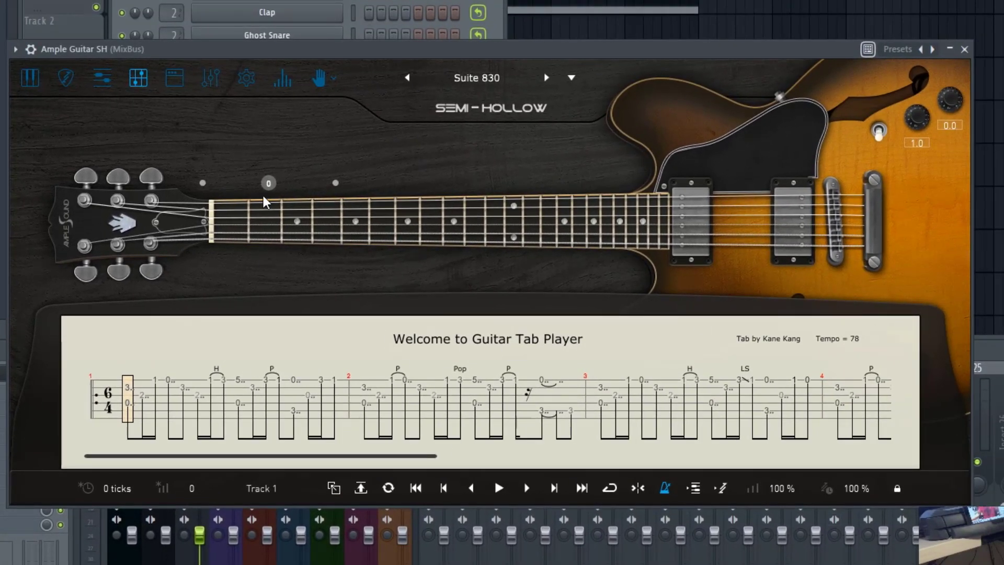
click(499, 488)
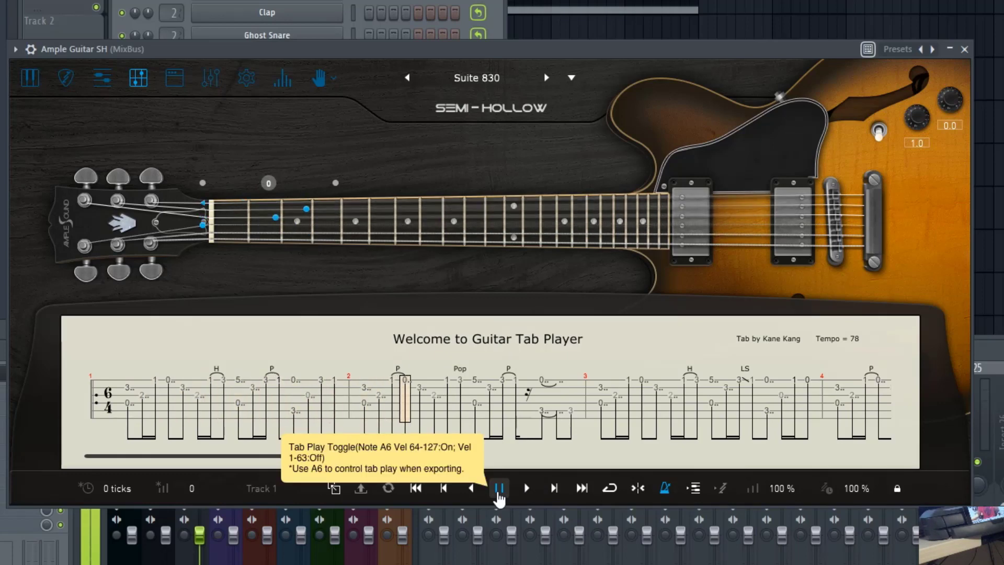
click(498, 487)
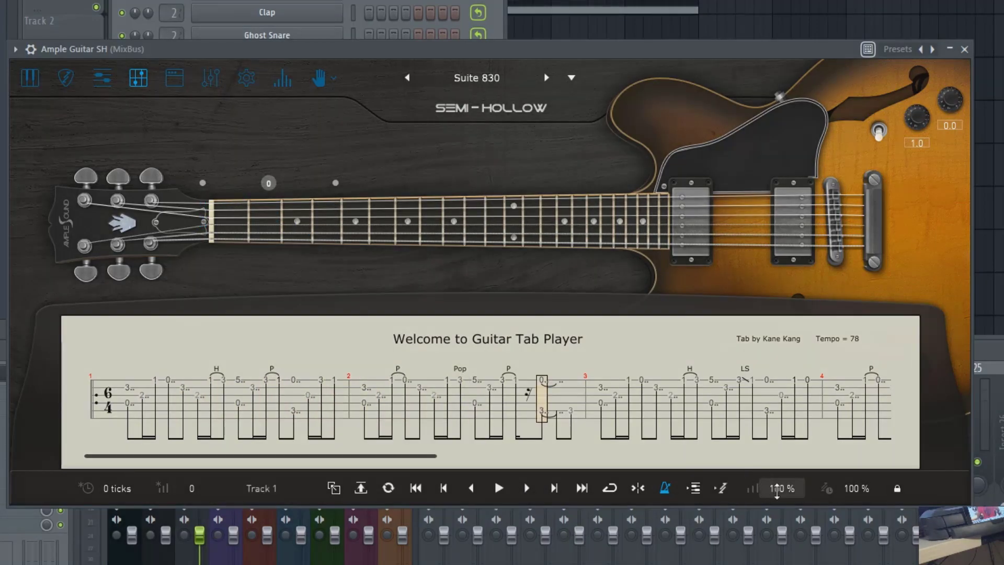
Step: Show the amp page and browse the amp presets in the 57 Delight, 65 Twang, Jazz 120, Lead 800 and Metal Treble folders
click(174, 78)
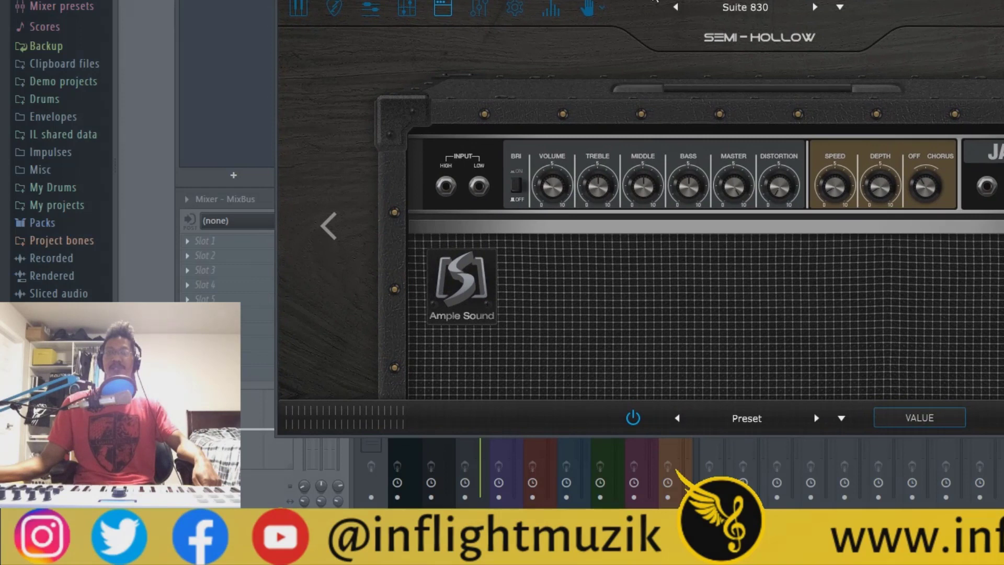
click(730, 423)
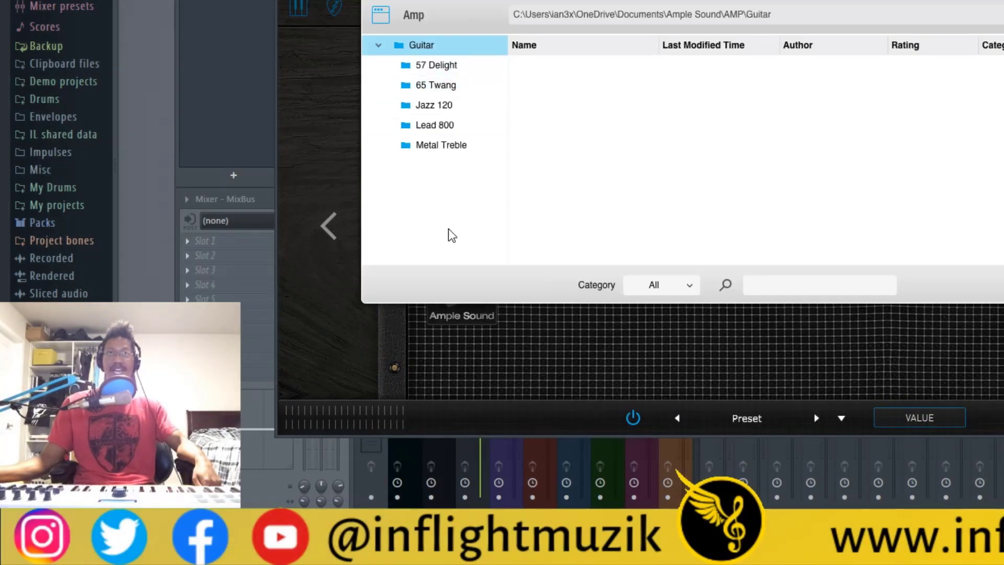
click(448, 65)
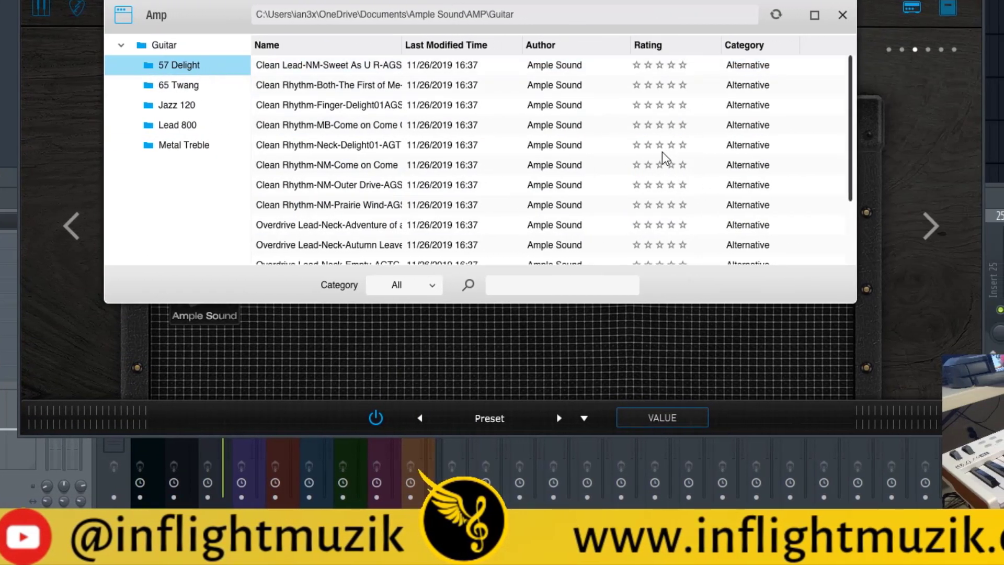
scroll(877, 157, down, 3)
click(200, 84)
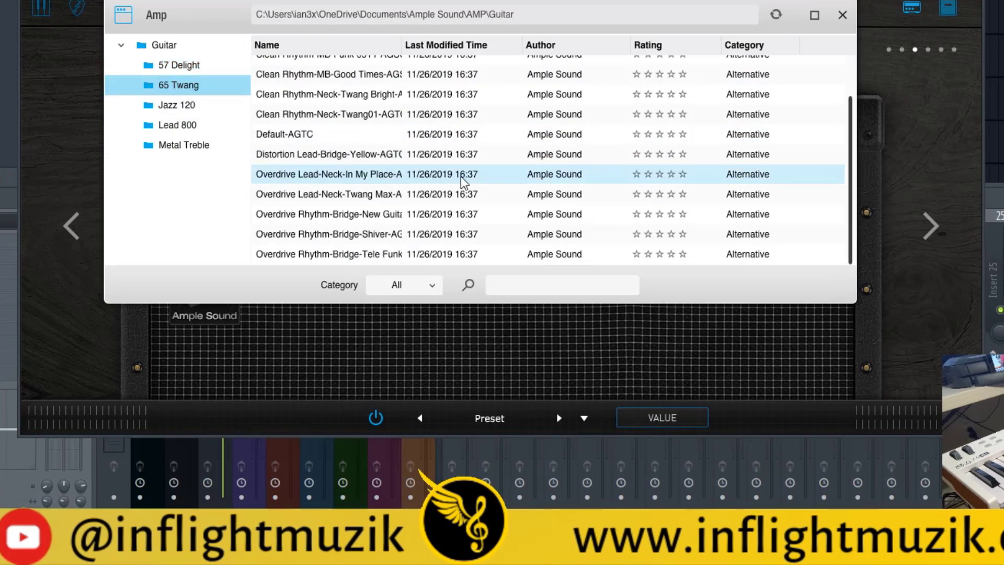
click(192, 107)
click(175, 125)
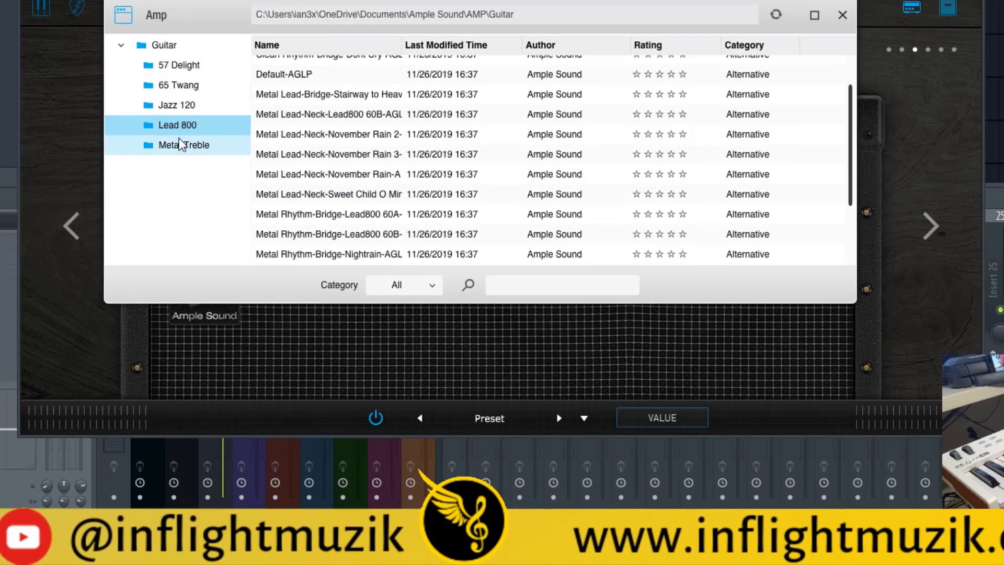
click(178, 144)
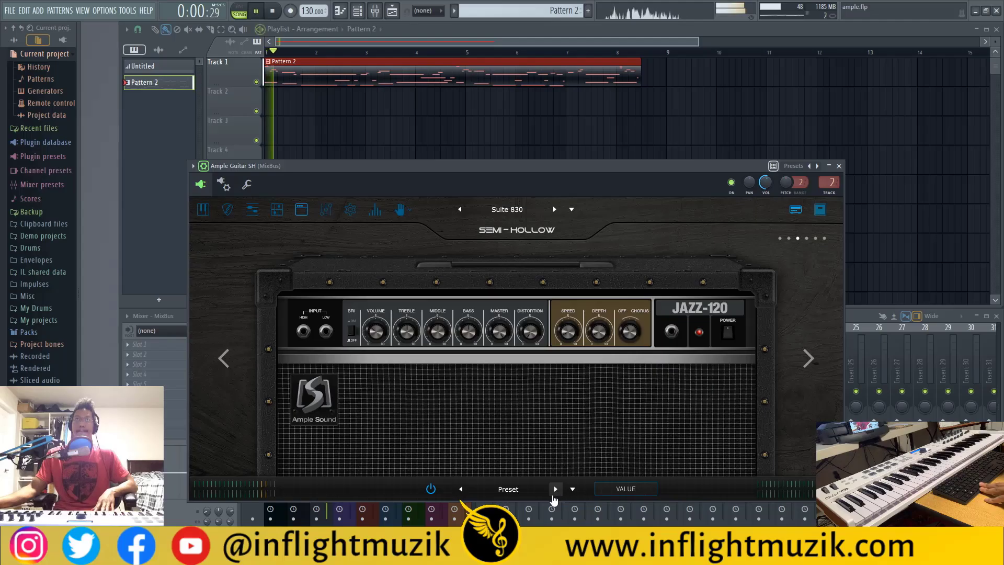
Step: Audition the clean 57 Delight amp presets one after another, starting with Clean Lead-NM-Sweet, while the pattern plays
click(555, 489)
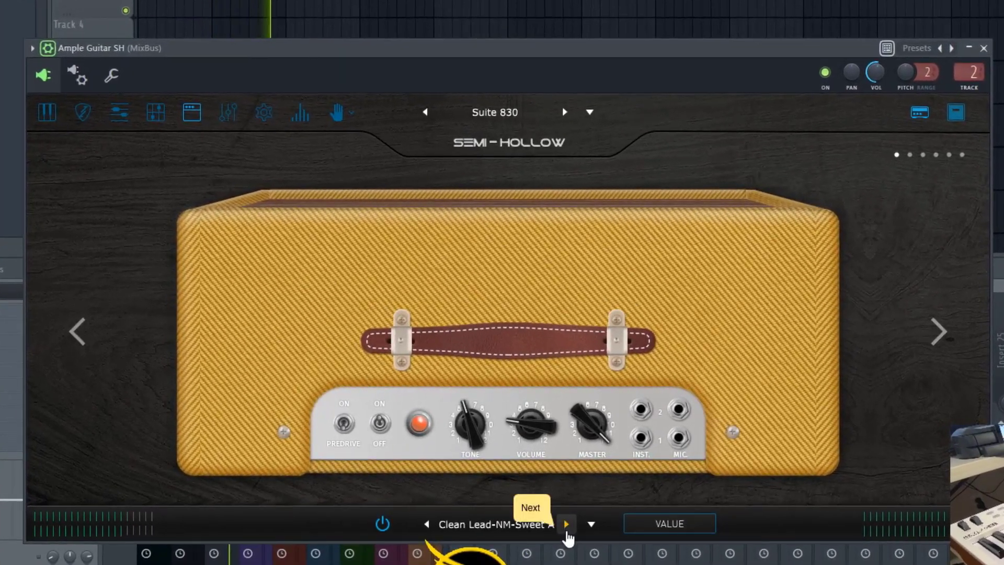
click(567, 531)
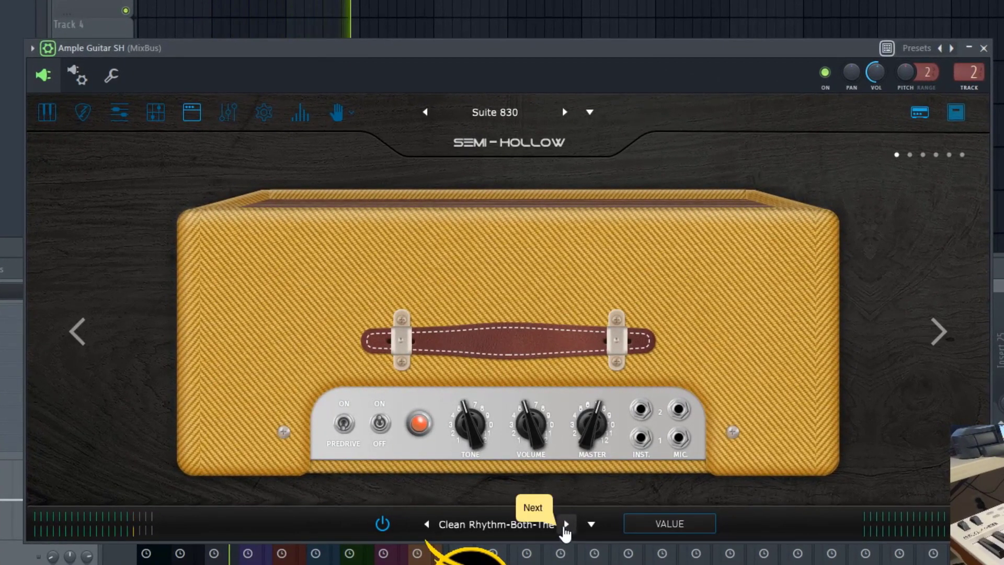
click(566, 525)
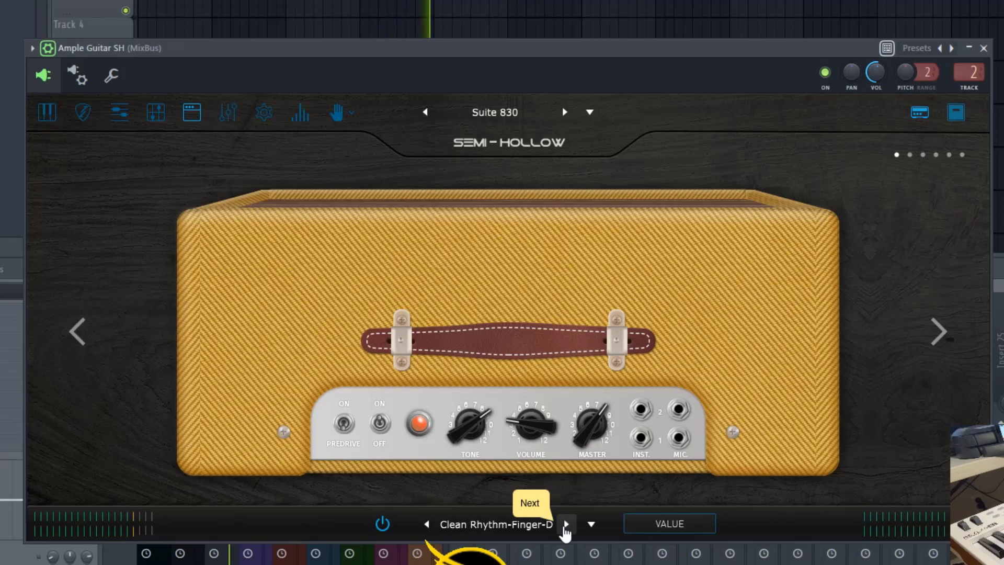
click(566, 526)
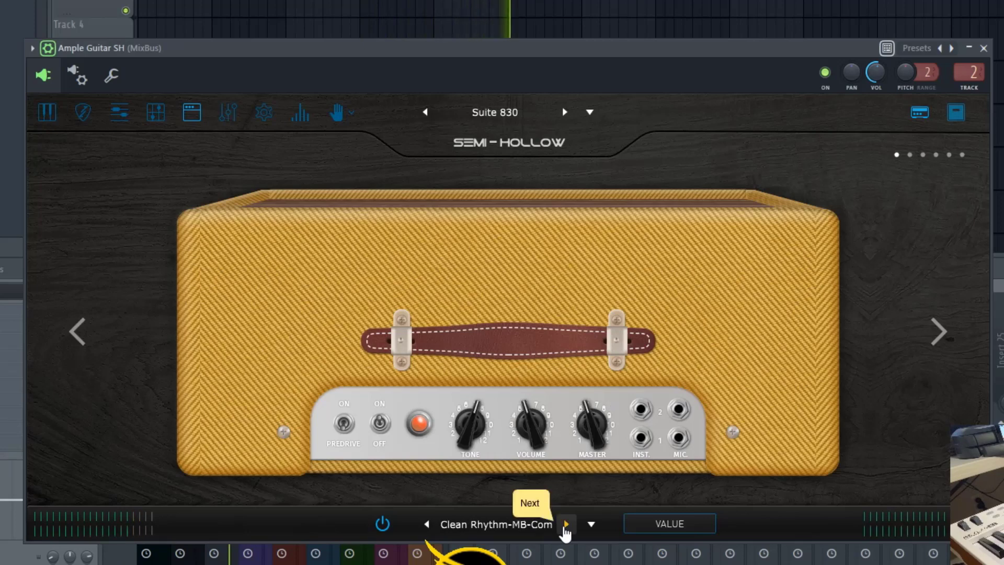
click(566, 525)
click(566, 524)
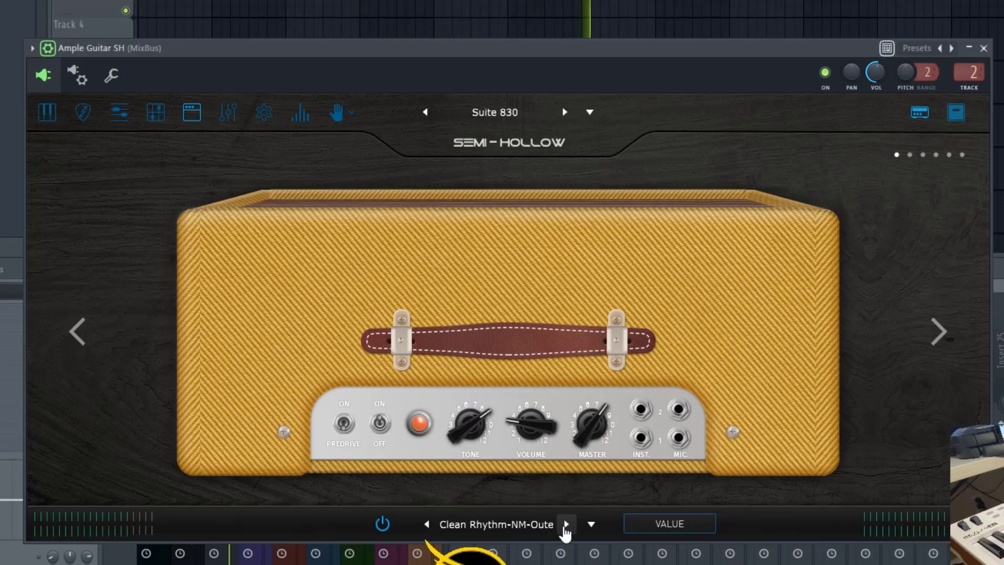
Step: Audition the 65-Twang amp's Clean Rhythm presets, from the Bridge through the MB and Neck variants, during playback
click(565, 524)
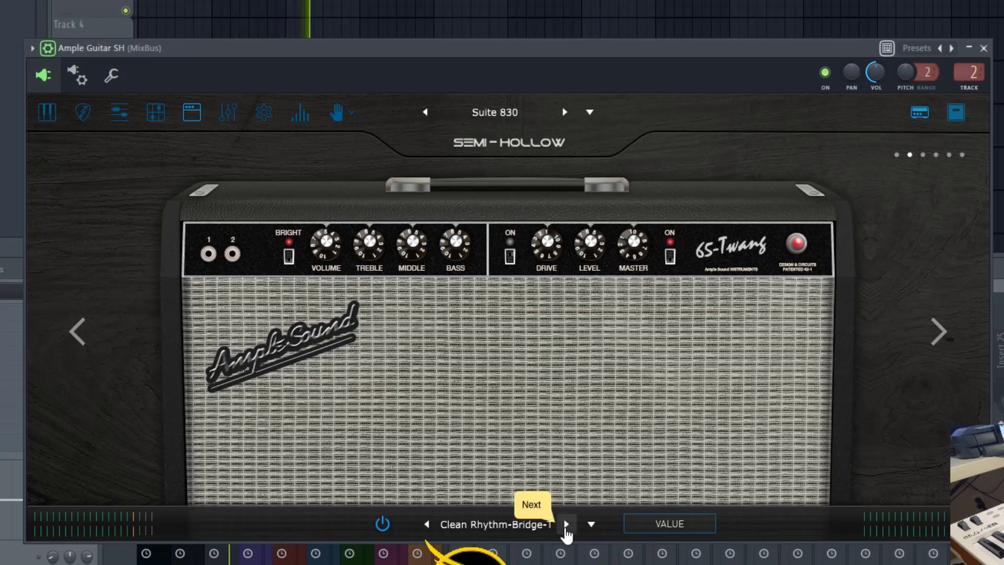
click(566, 525)
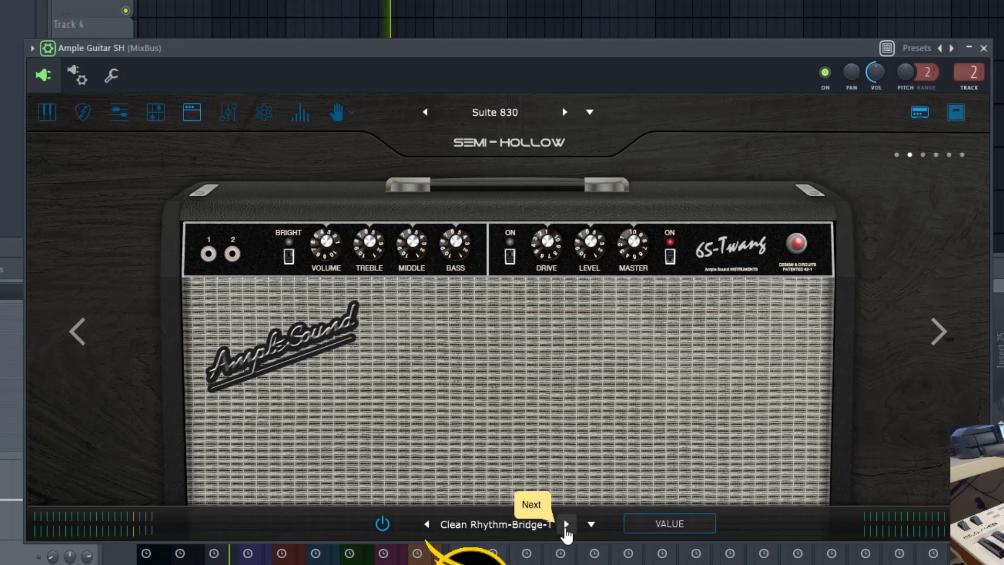
click(566, 525)
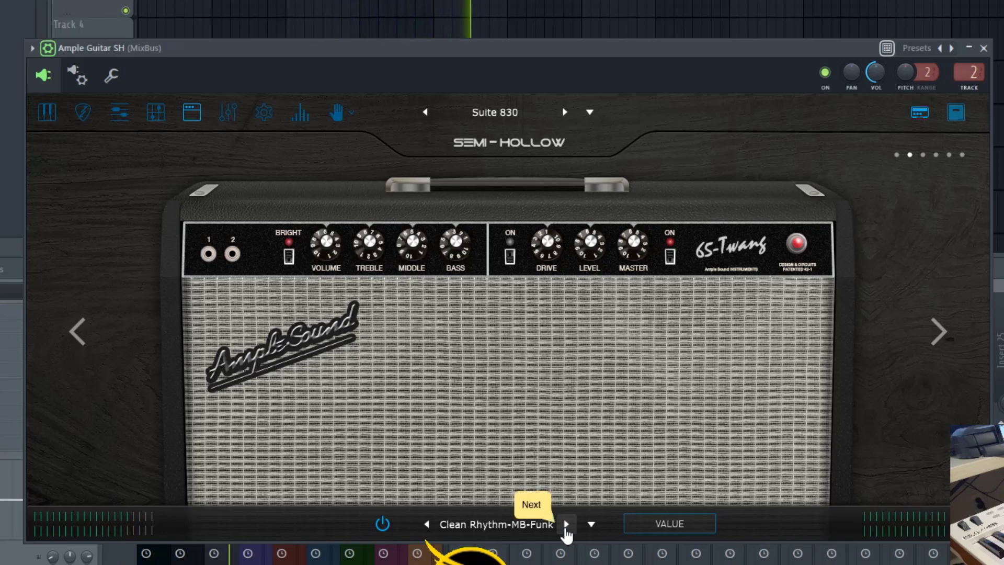
click(566, 524)
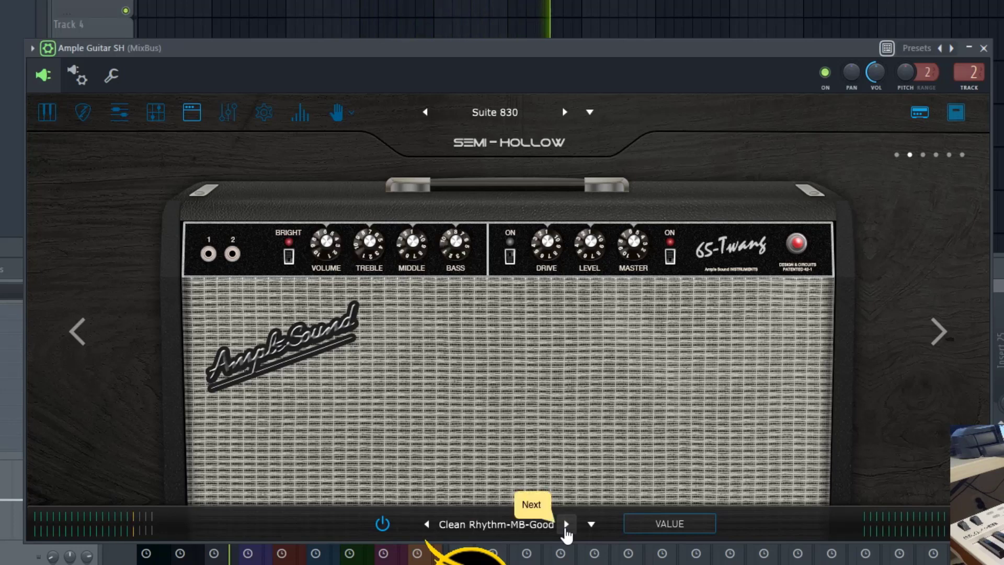
click(566, 524)
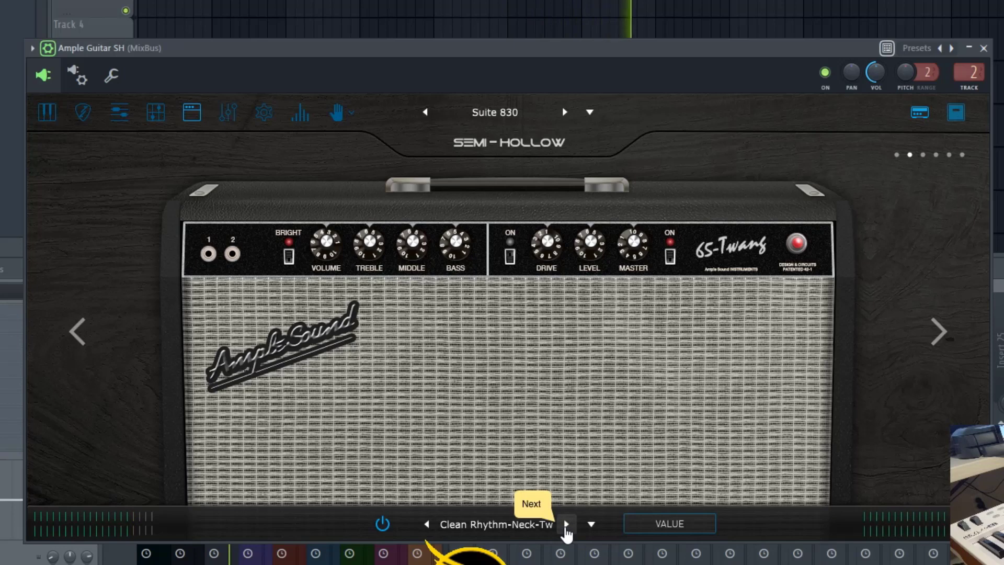
click(566, 525)
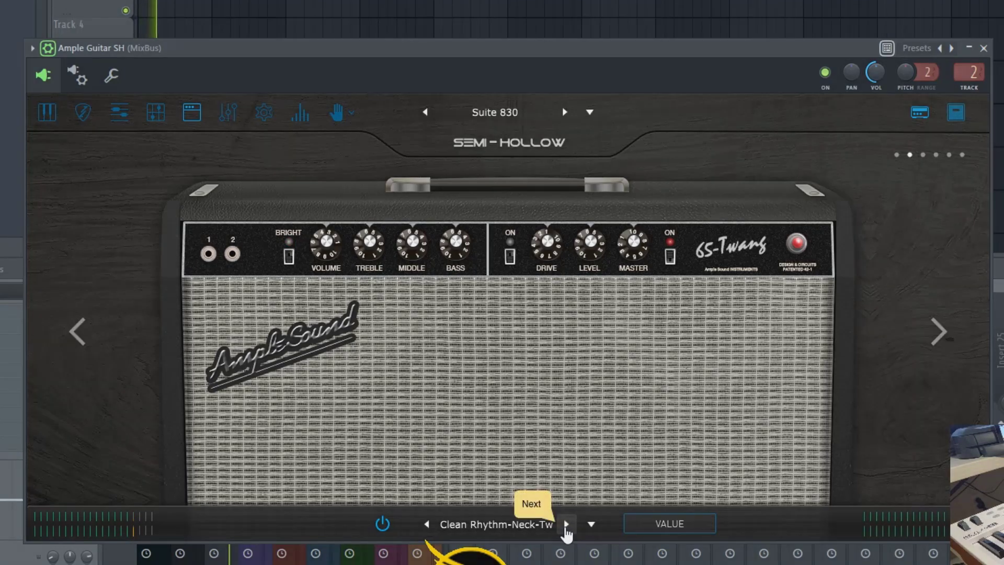
Step: Audition the Jazz-120 amp presets in turn, including Clean Rhythm-NM, Default-AGSH and the Overdrive Lead-Pick variants, during playback
click(566, 525)
click(565, 524)
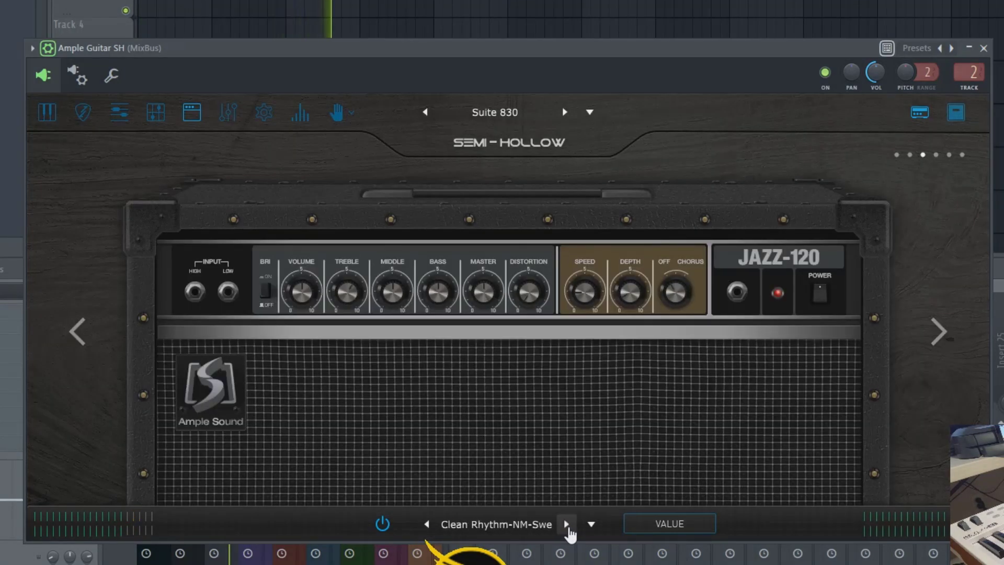
click(566, 524)
click(566, 525)
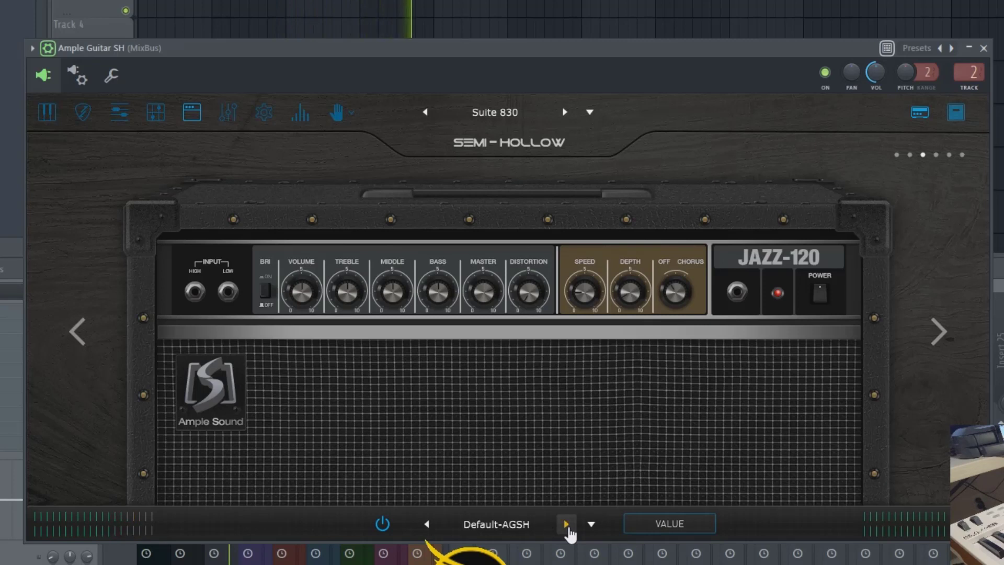
click(566, 524)
click(565, 524)
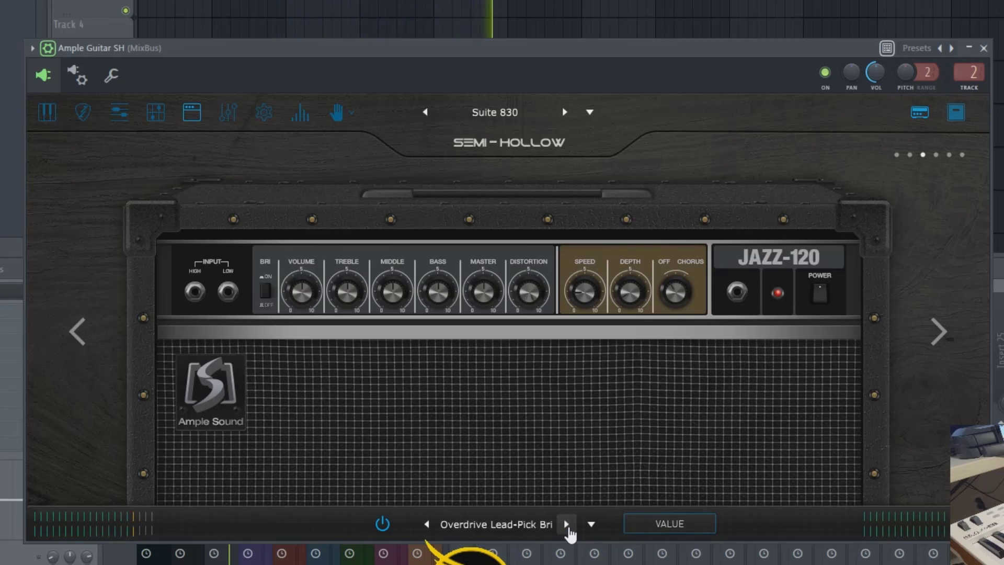
click(565, 524)
click(566, 524)
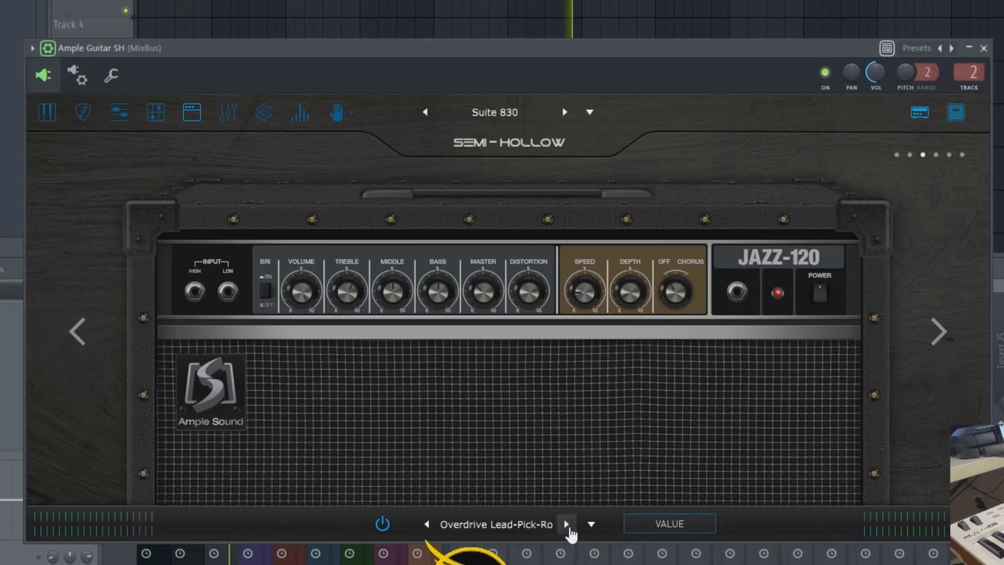
Step: Audition the Lead 800 amp presets during playback, from Clean Rhythm-Both through Default-AGLP, Metal Lead-Neck and Metal Rhythm-Bridge variants
click(566, 524)
click(566, 525)
click(566, 524)
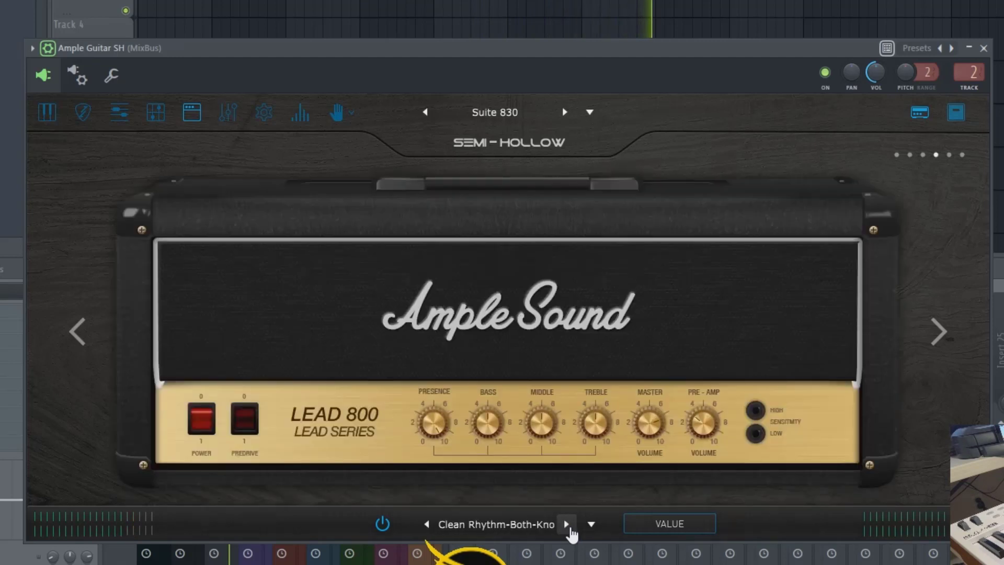
click(566, 524)
click(566, 524)
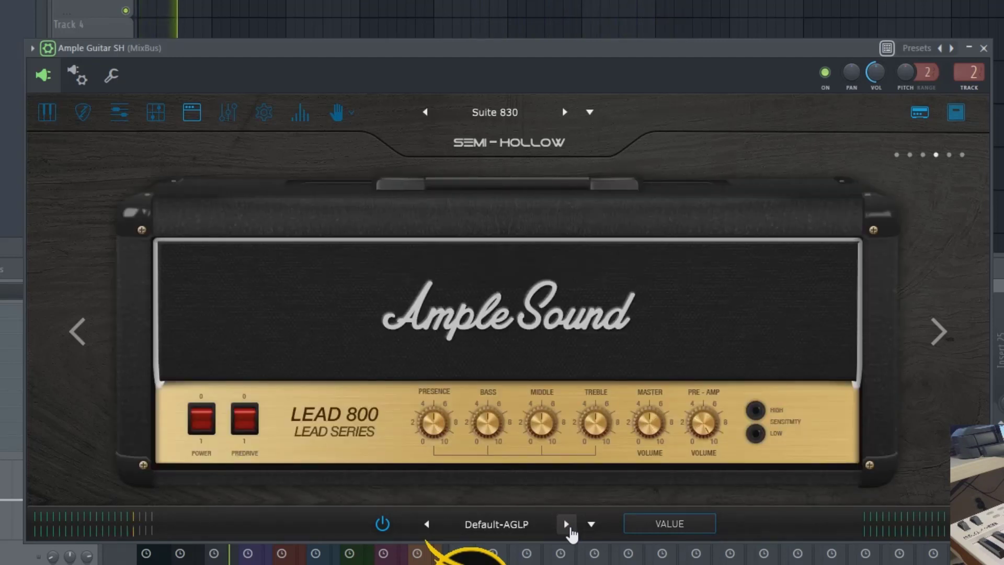
click(566, 525)
click(566, 525)
click(566, 524)
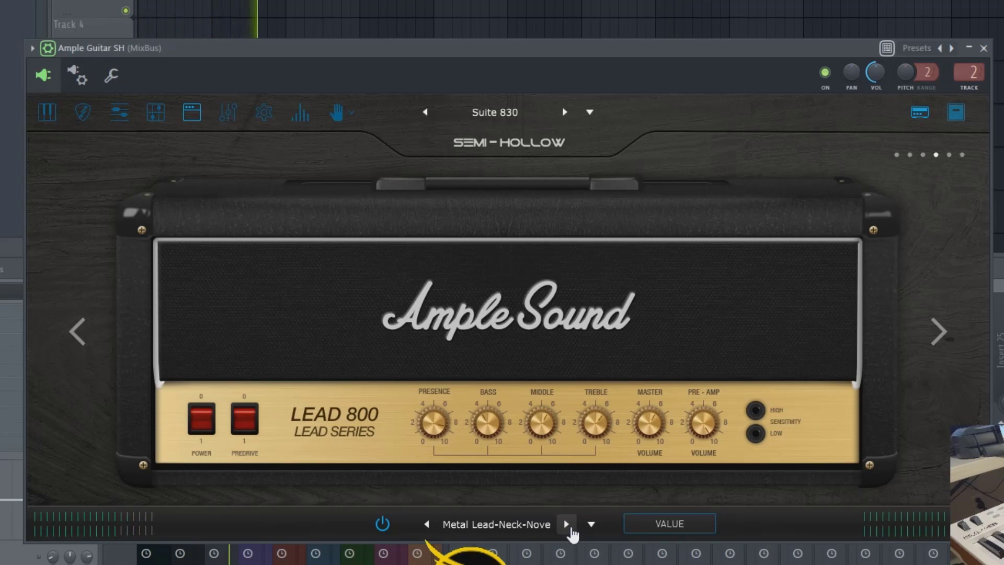
click(570, 527)
click(570, 527)
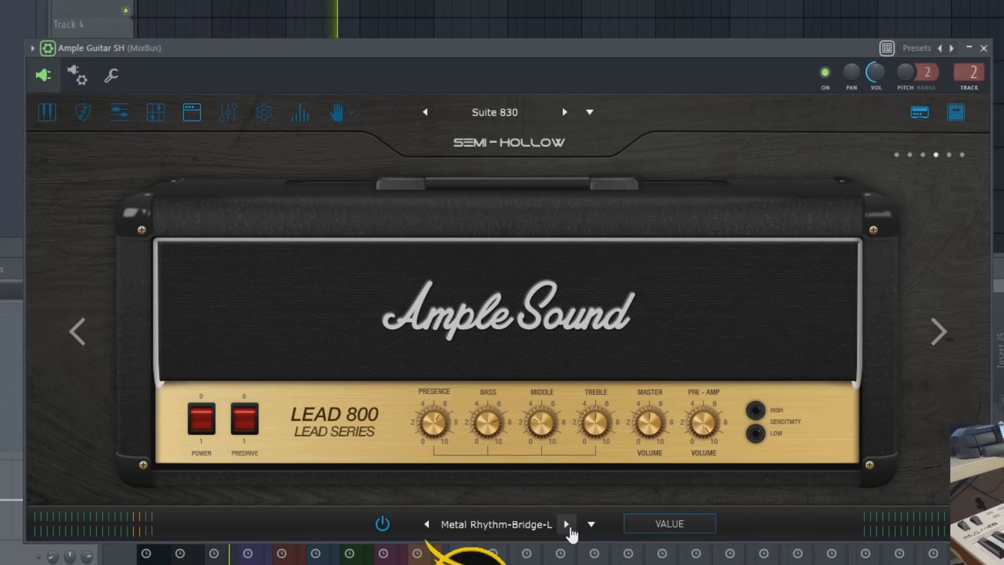
click(567, 525)
click(568, 524)
click(568, 525)
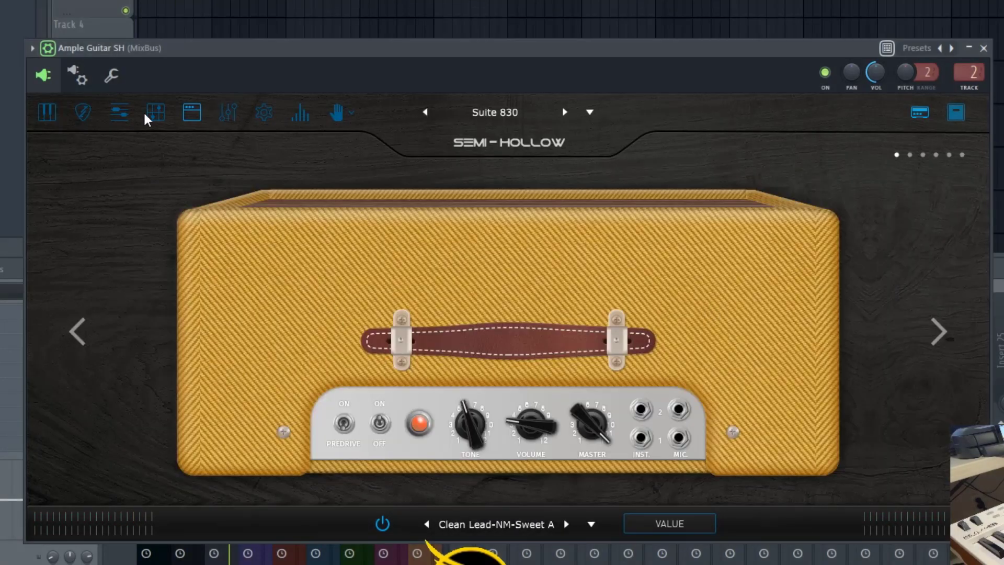
Step: In the cabinet view, change the Dyn421 microphone to Con87 and the Dyn57 to Con414s, and check the available cabinet models
click(959, 121)
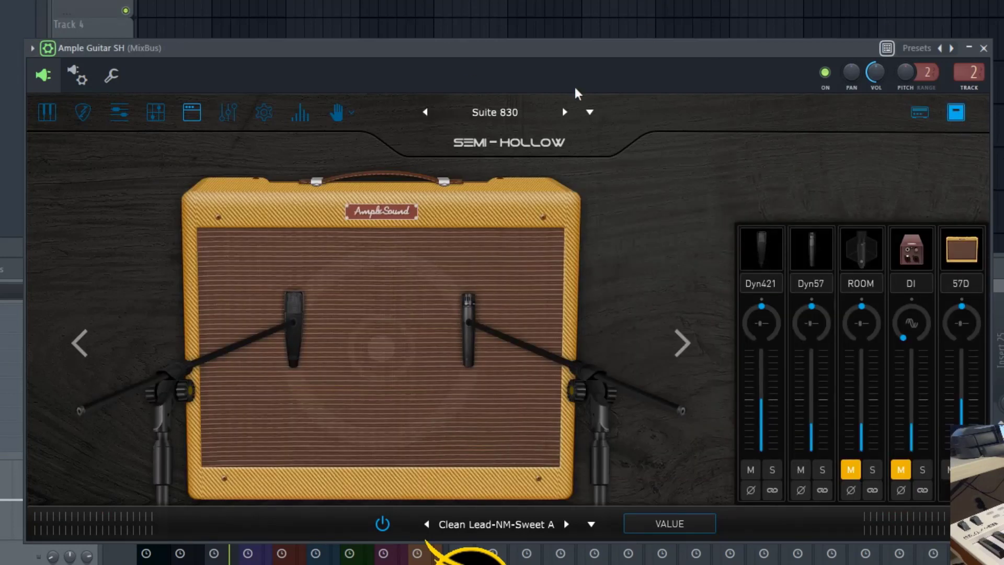
click(772, 263)
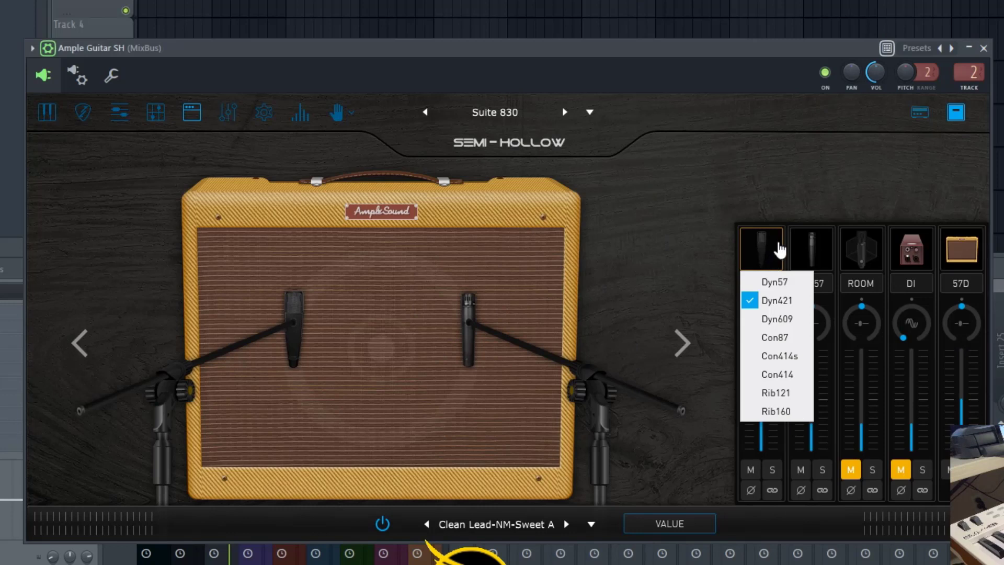
click(783, 339)
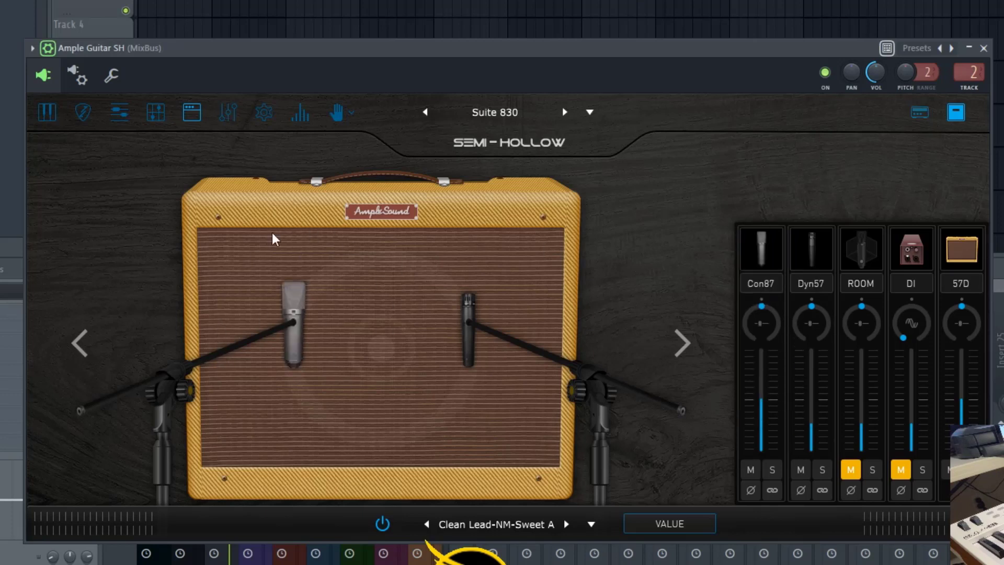
click(821, 260)
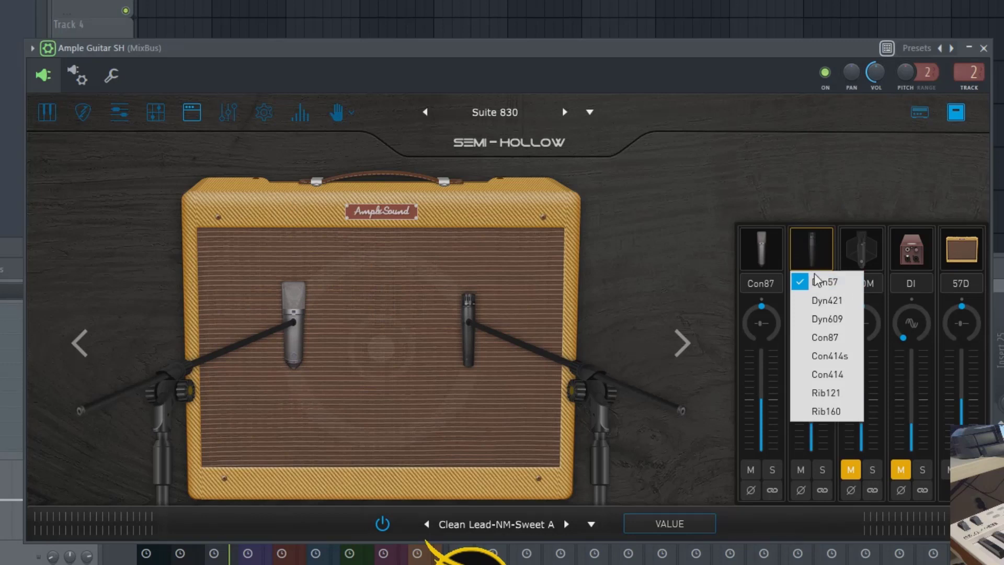
click(843, 357)
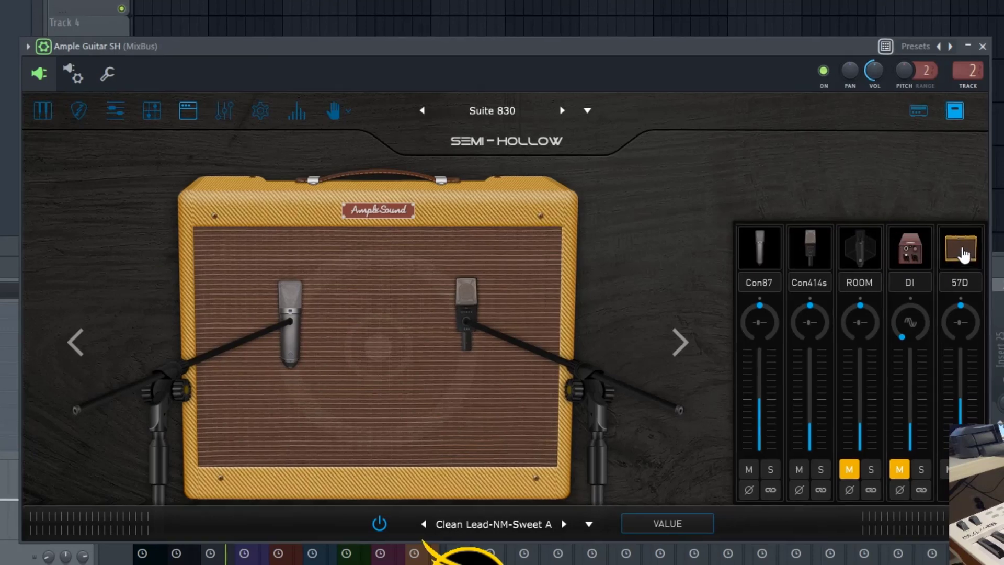
click(964, 254)
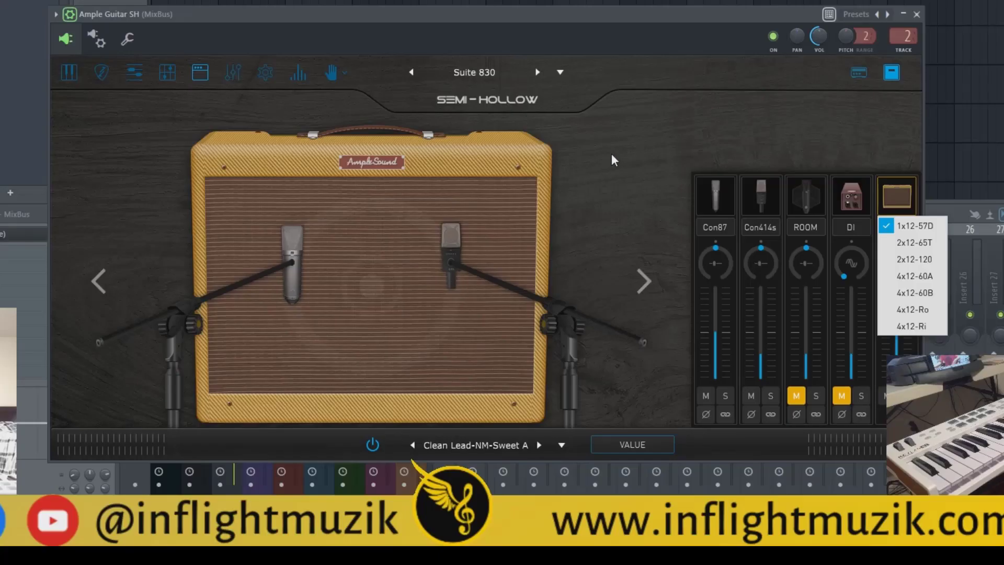
click(360, 124)
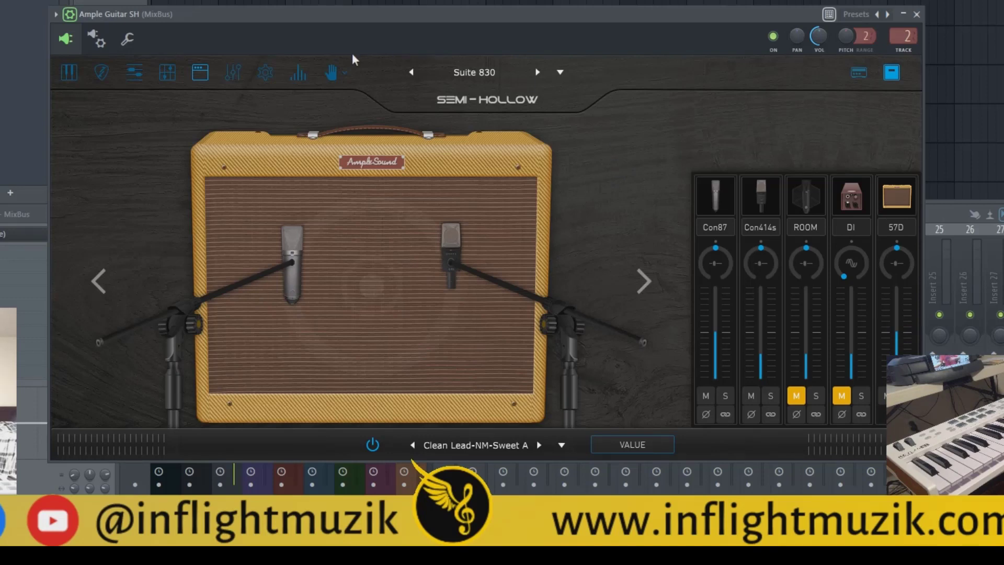
Step: Show the FX section and view its equalizer, compressor, echo and Hall reverb modules in turn
click(233, 76)
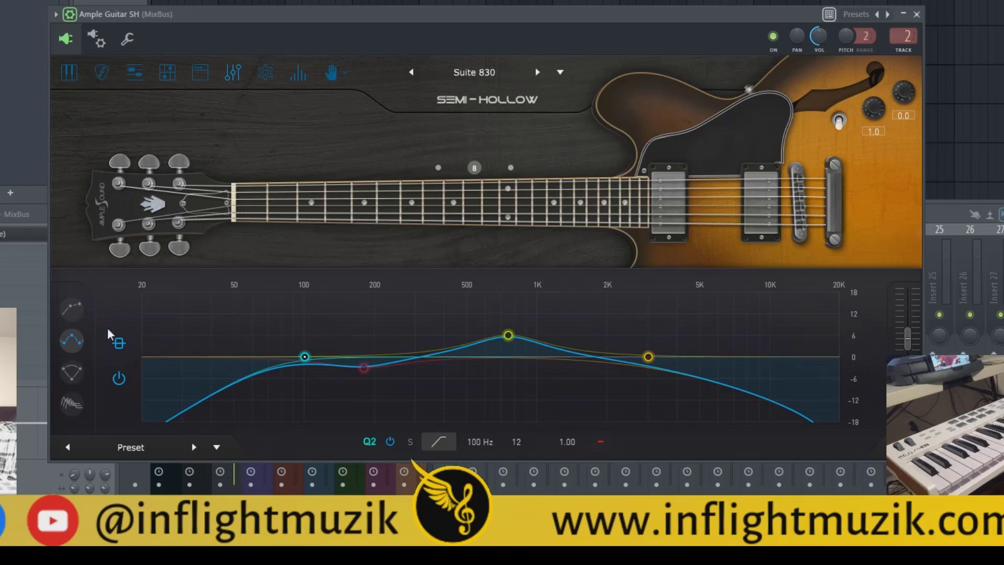
click(73, 309)
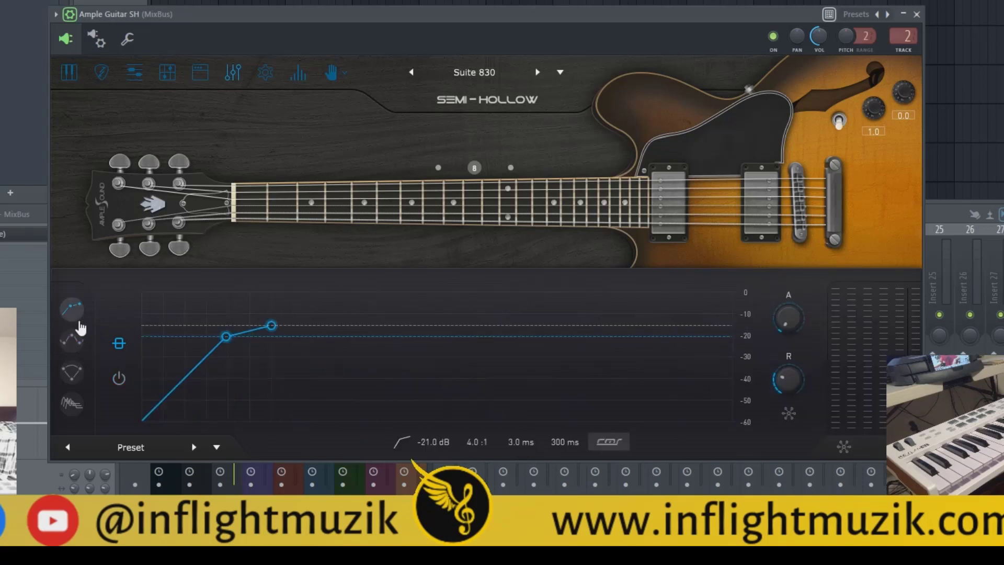
click(79, 384)
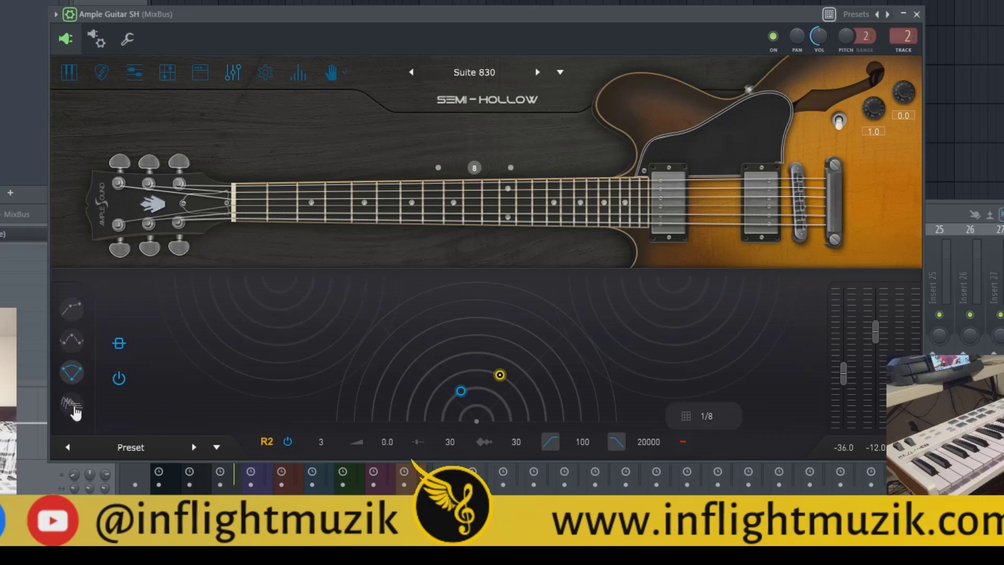
click(73, 404)
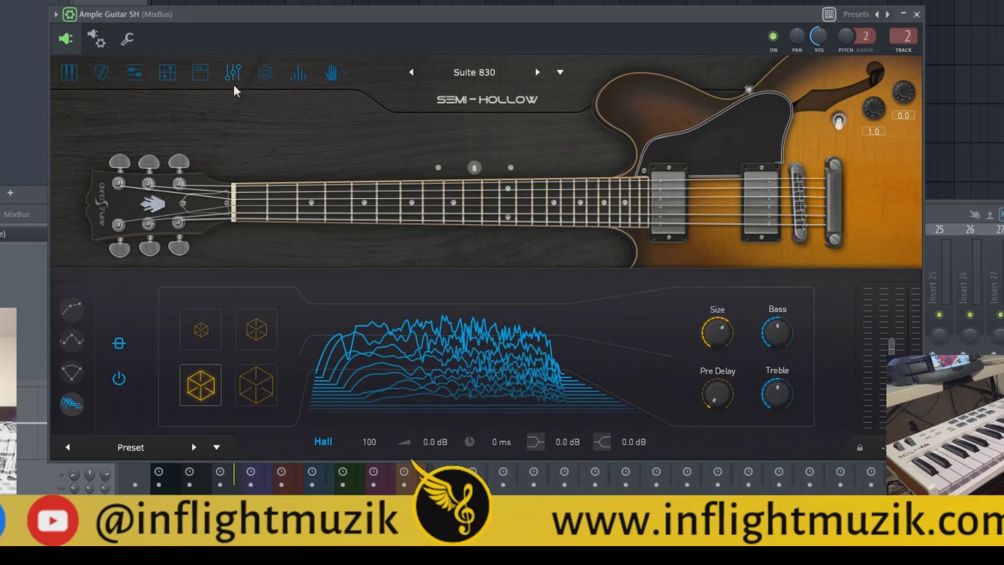
Step: Look at the plugin's general settings and the Tune_Default table of per-note tune and gain values, then close it
click(266, 73)
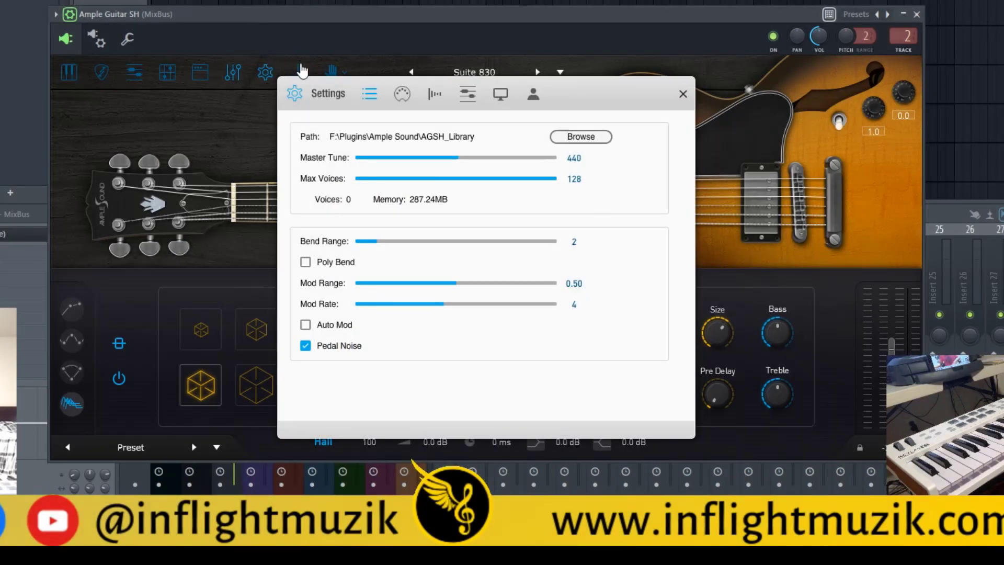
click(300, 70)
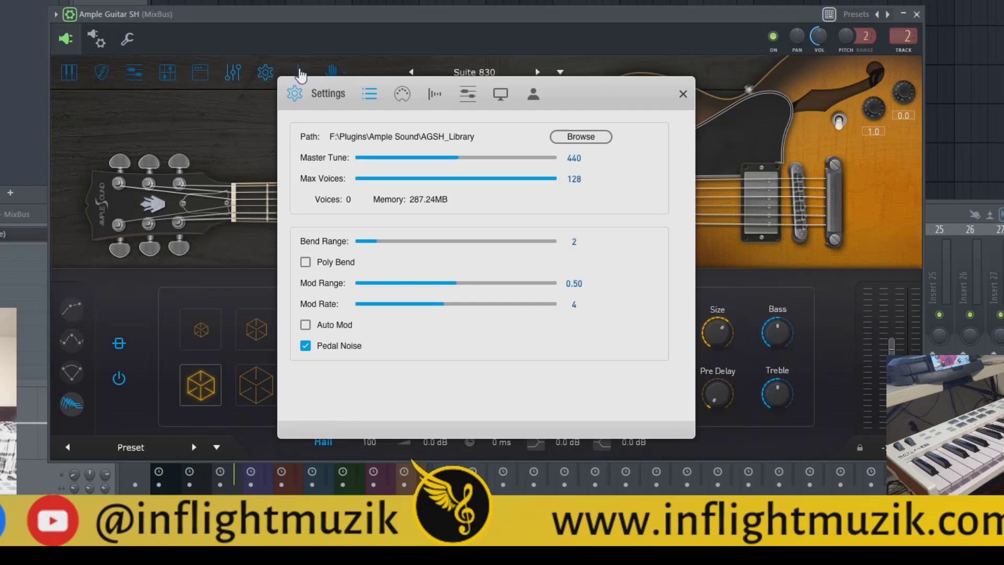
click(300, 70)
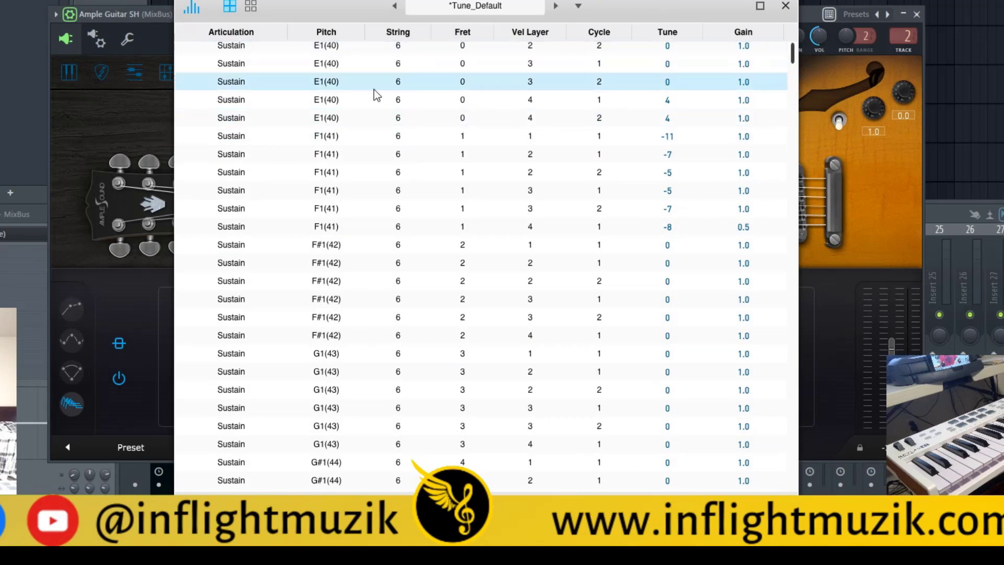
click(785, 6)
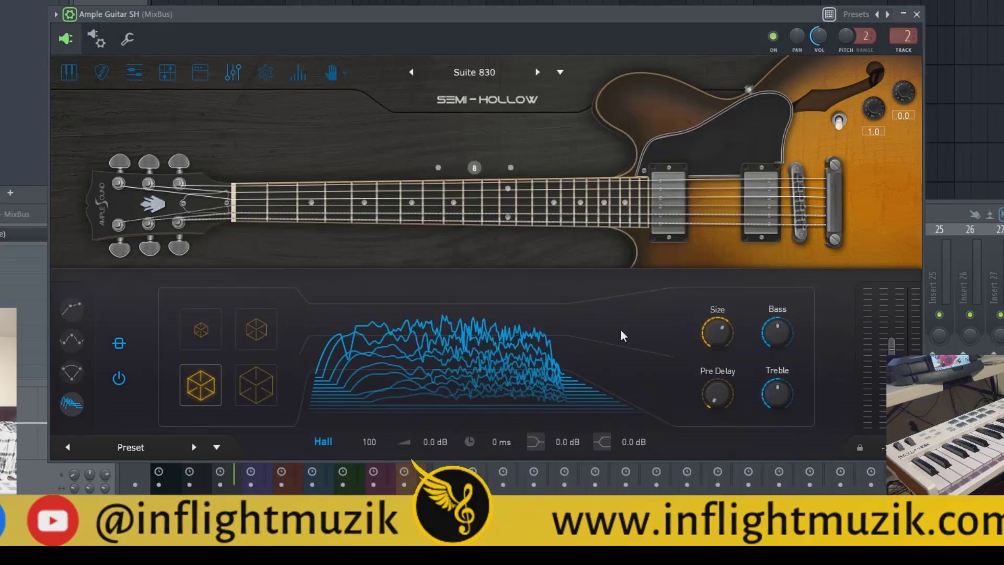
Step: Revisit the cabinet view and the FX section, and look through the reverb effect presets without loading one
click(199, 78)
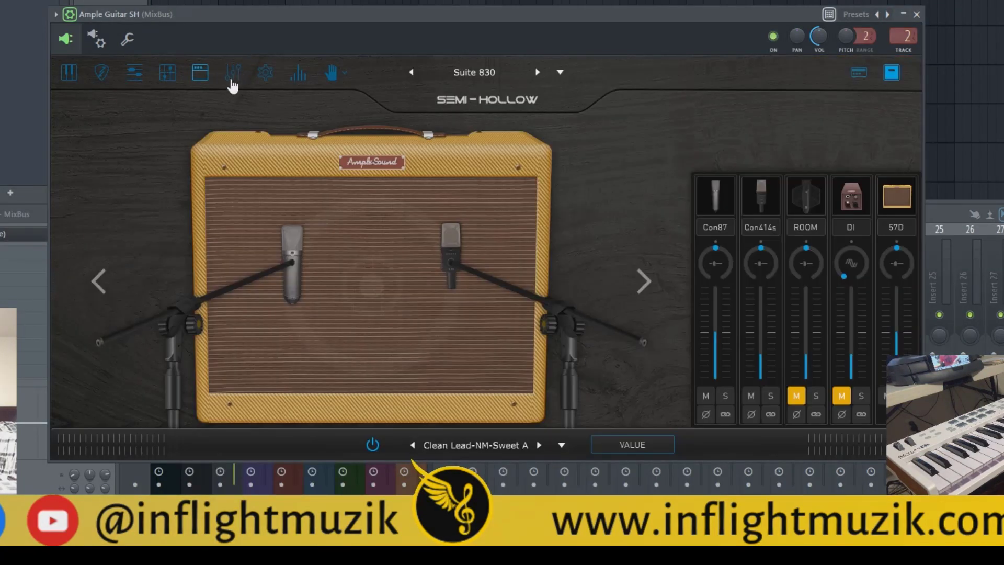
click(233, 84)
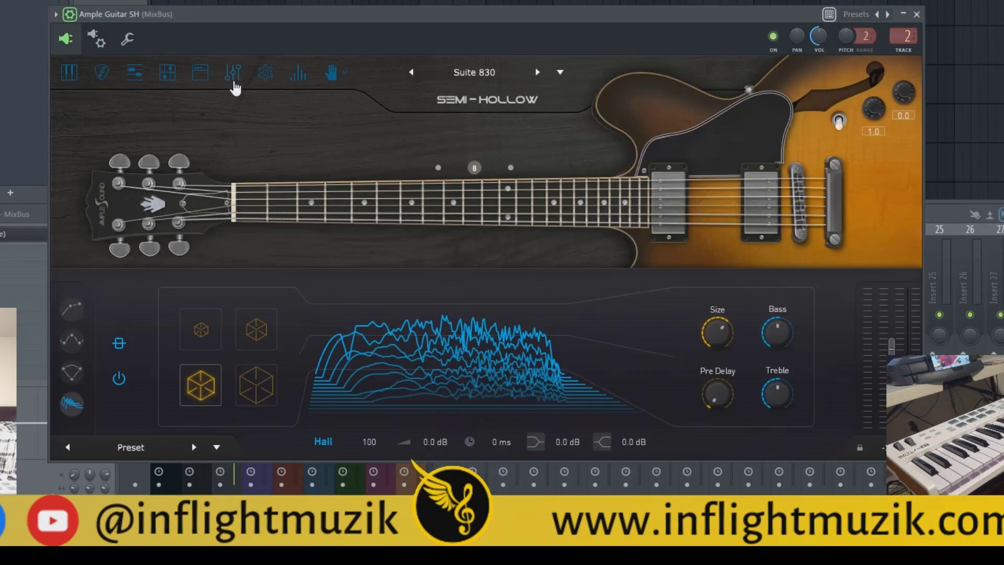
click(139, 448)
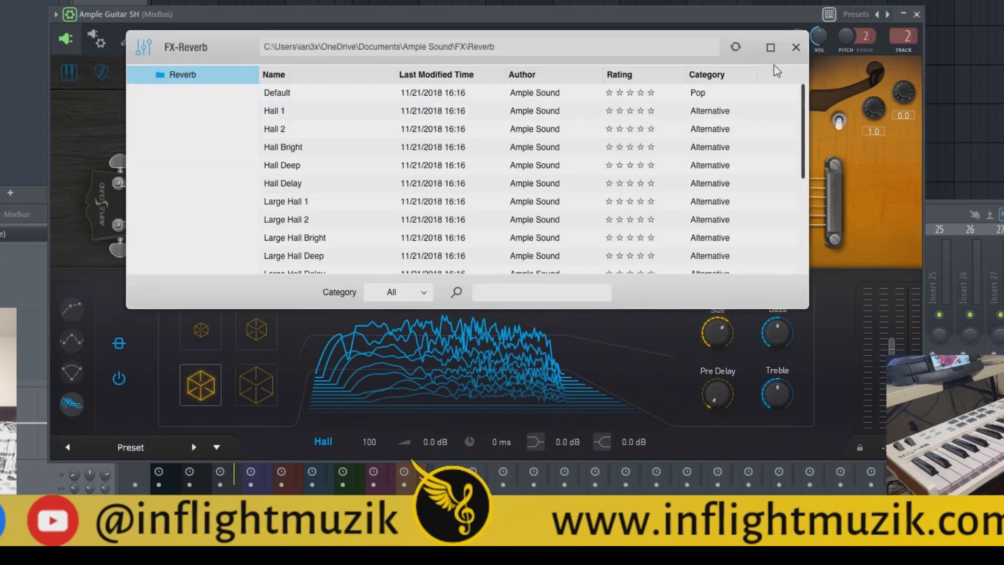
click(796, 49)
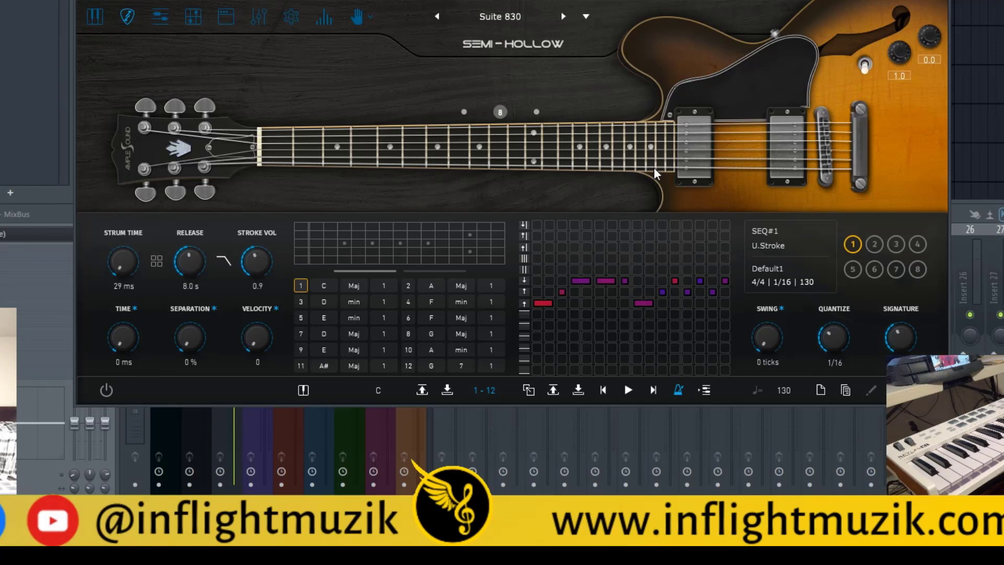
Step: Play the Strummer's first strum pattern, stop it, and view sequences 2 to 6 before returning to sequence 1
click(628, 390)
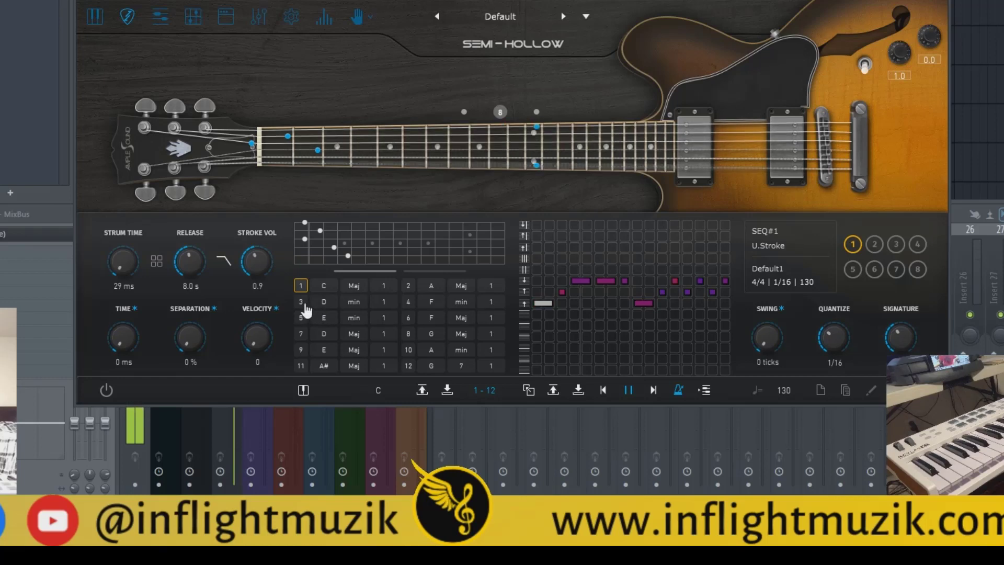
key(space)
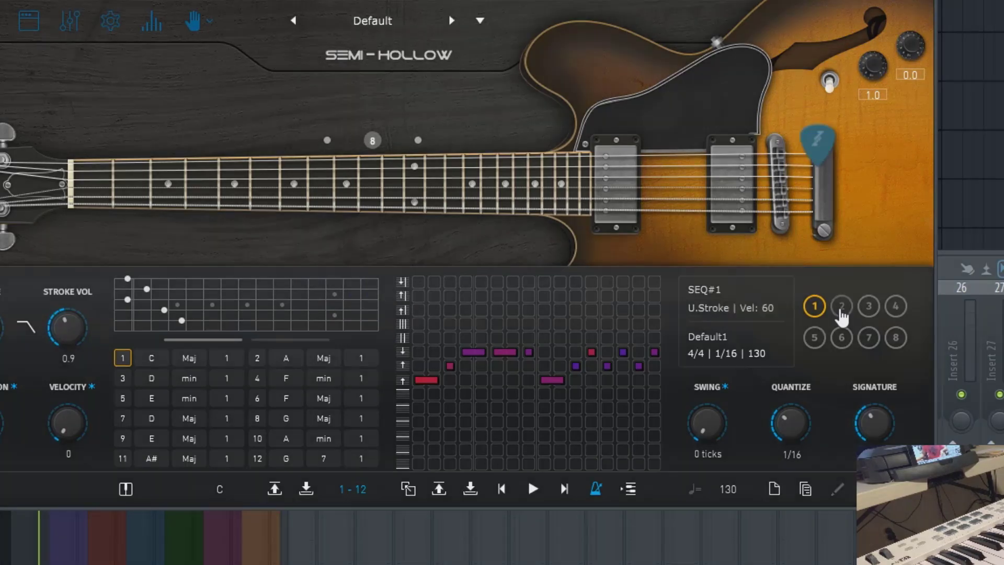
click(841, 310)
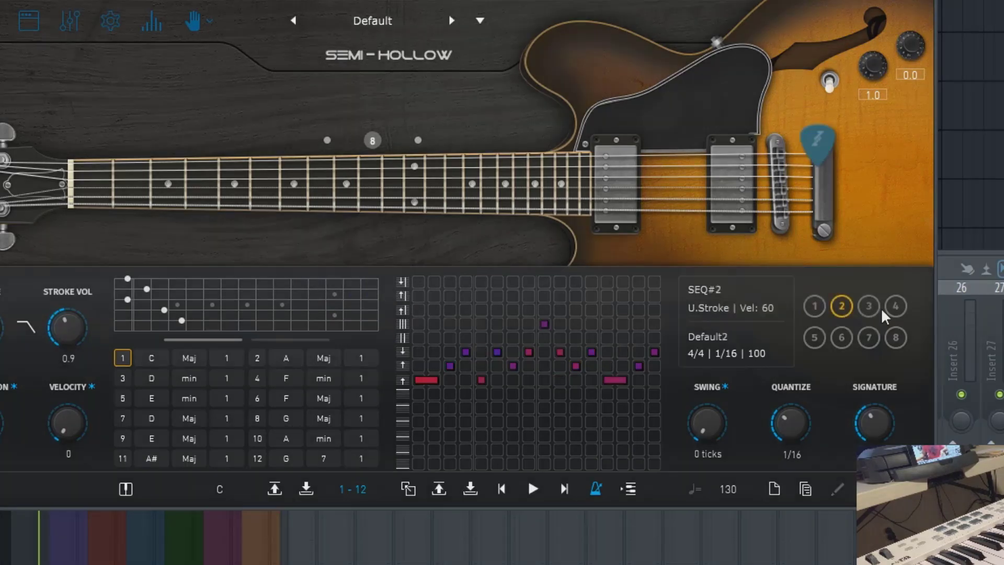
click(869, 310)
click(895, 308)
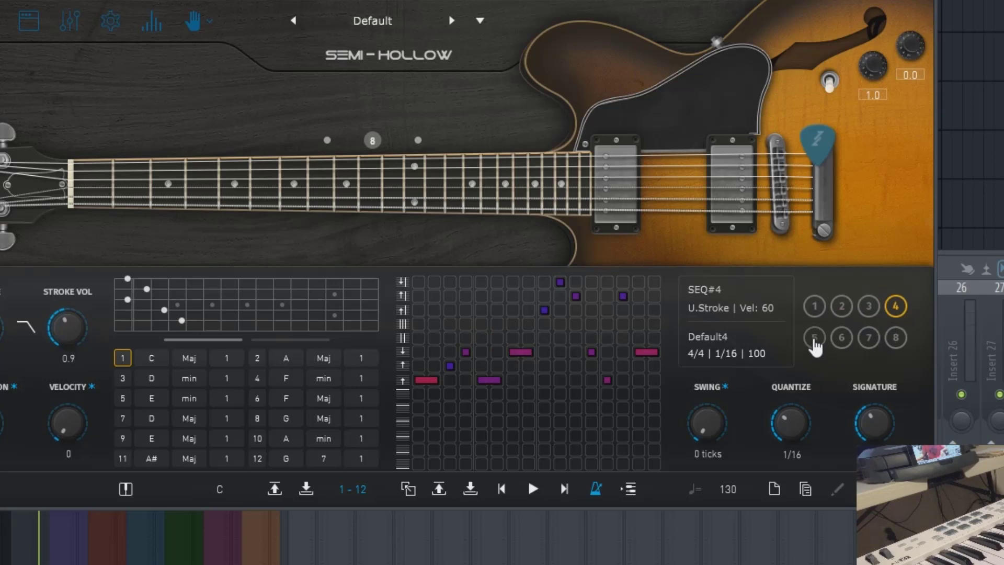
click(814, 339)
click(841, 338)
click(814, 305)
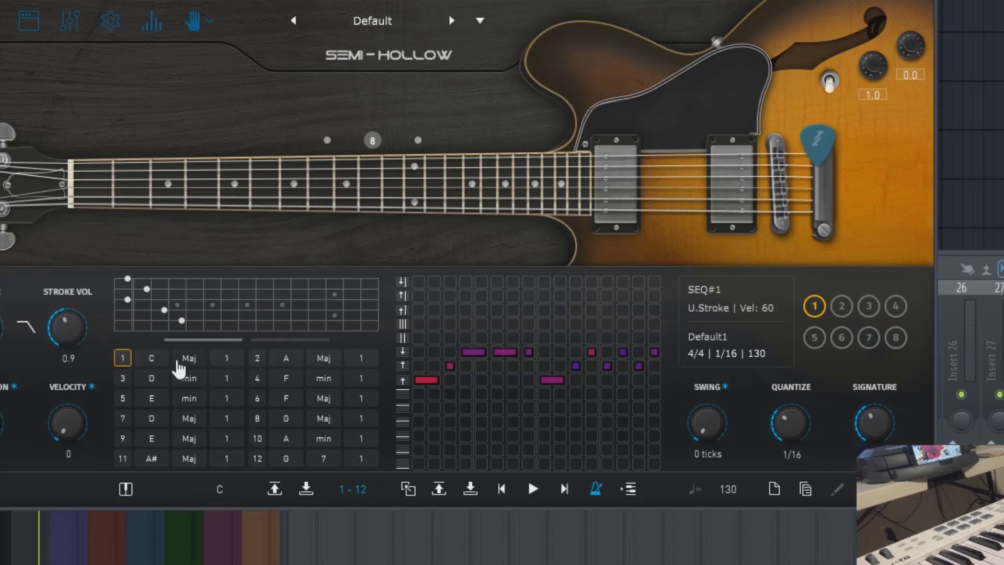
Step: Play strum sequence 1 and switch the chord to 3 (D min) and then to 5 (E min)
key(space)
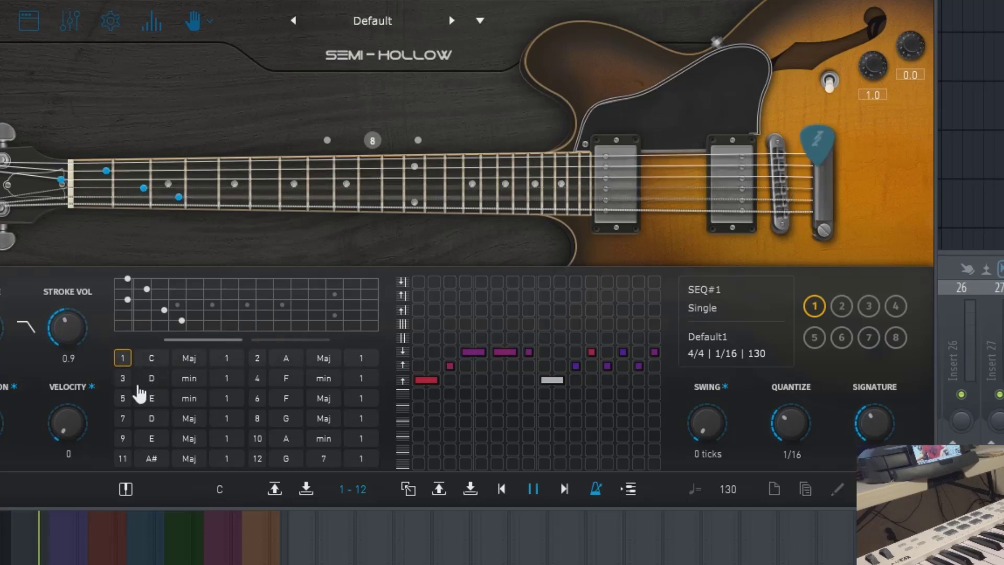
click(124, 378)
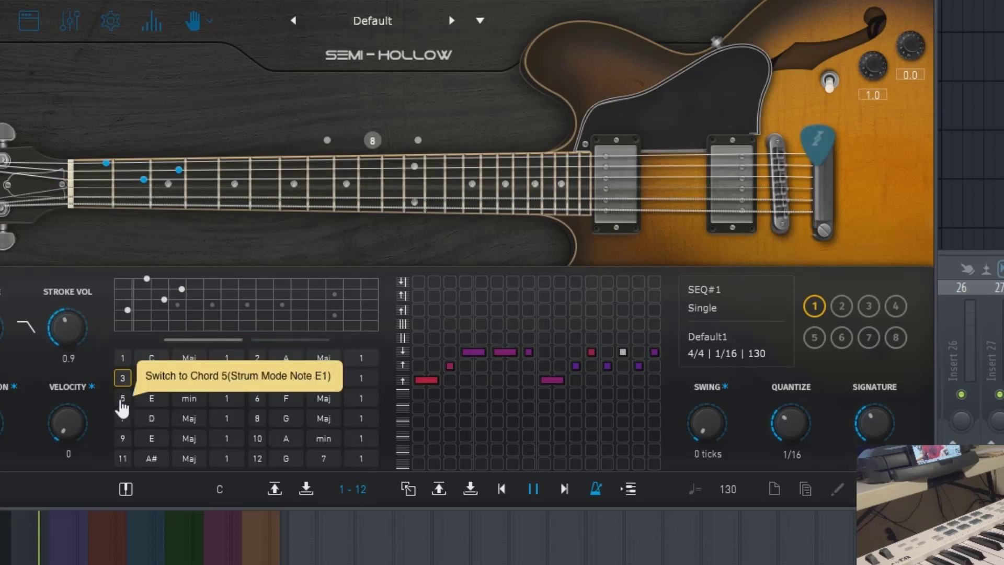
click(124, 400)
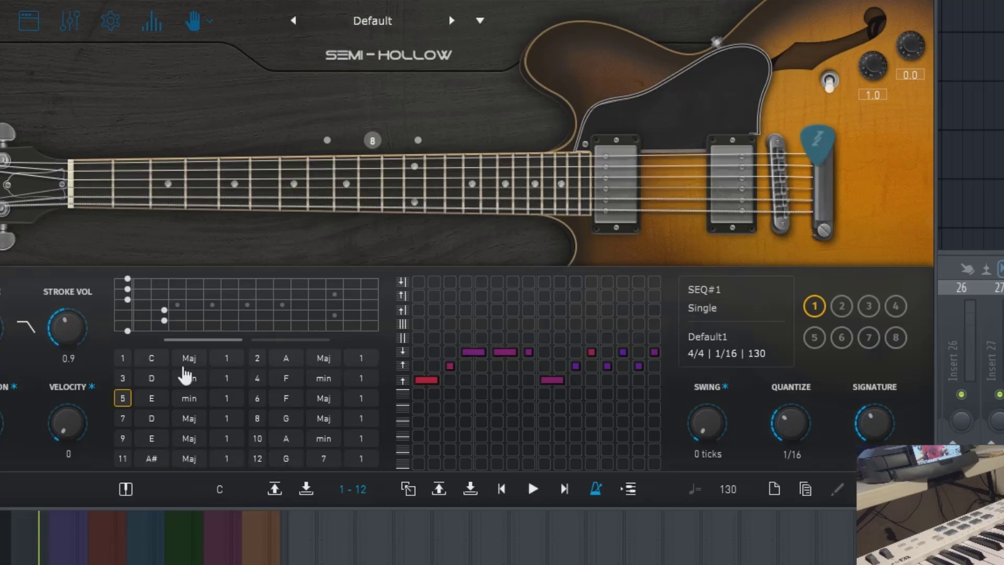
key(space)
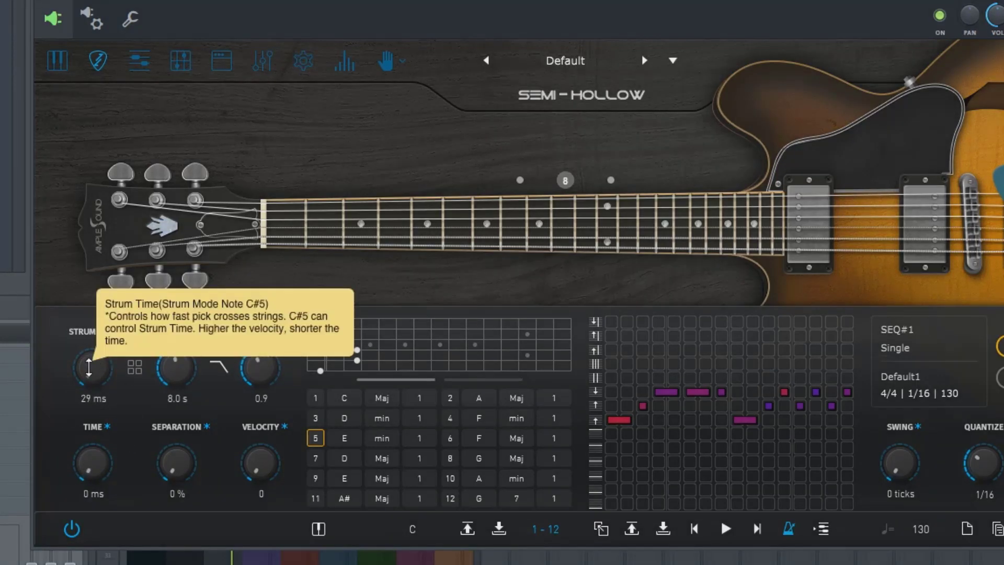
Step: While the strum pattern plays, set Strum Time to 1 ms, Release to 0.3 s and Stroke Vol to 2.0
key(space)
drag(90, 366, 99, 340)
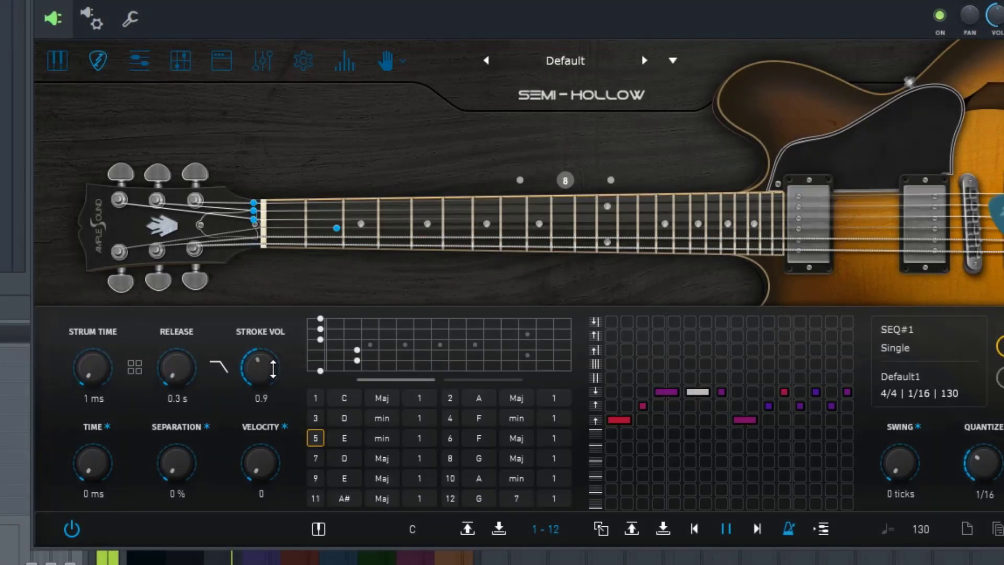
mouse_move(272, 366)
mouse_down()
mouse_move(257, 406)
mouse_move(275, 291)
mouse_up()
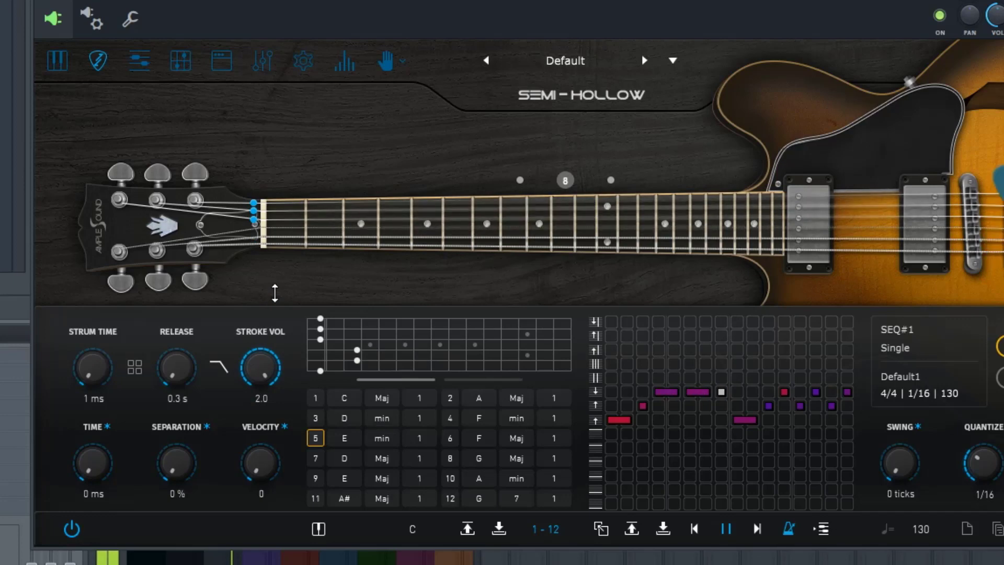
Step: Set the Strummer's Stroke Vol to 0.4 and its humanizing Time to 96 ms, and stop the pattern
drag(274, 293, 265, 393)
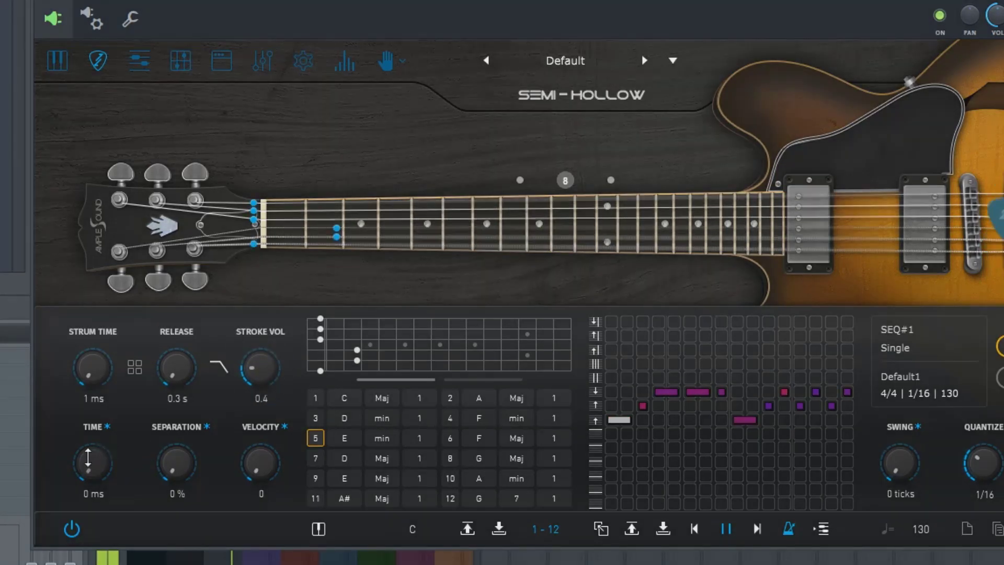
drag(88, 457, 94, 381)
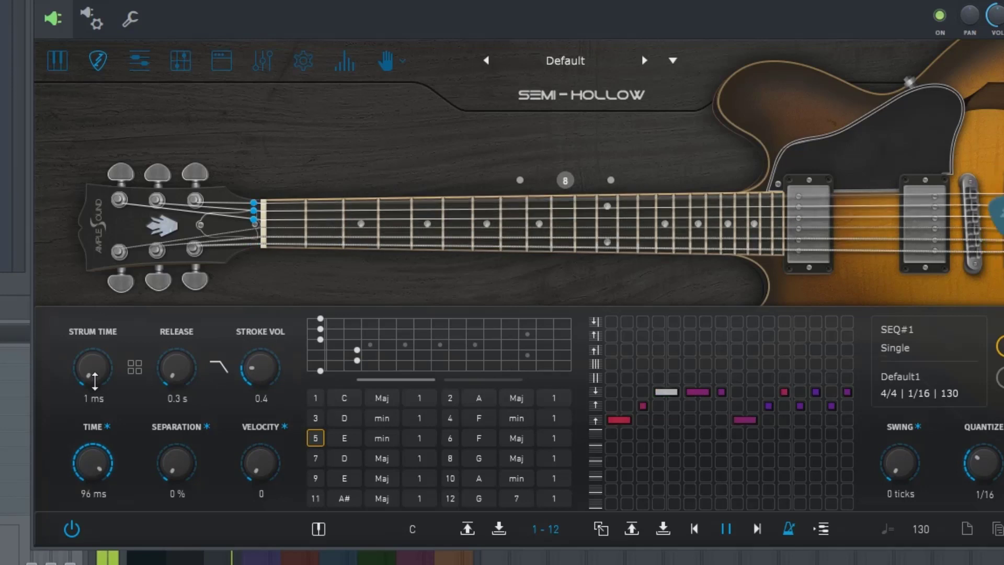
key(space)
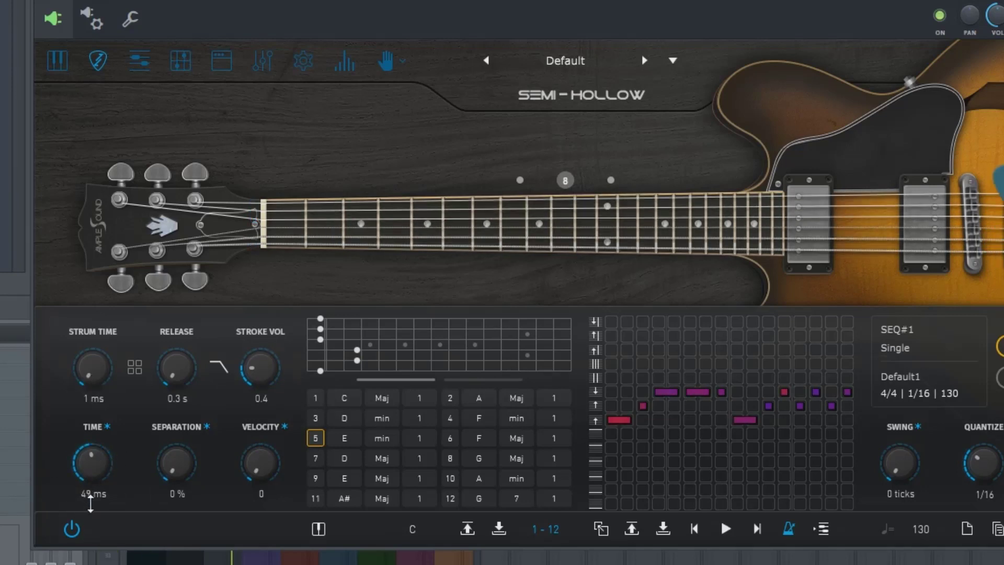
Step: Set the Strummer's Time to 20 ms and Separation to 40 %, and briefly play the pattern
mouse_move(176, 469)
mouse_down()
mouse_move(177, 426)
mouse_move(175, 537)
mouse_move(164, 474)
mouse_move(180, 456)
mouse_up()
click(726, 528)
key(space)
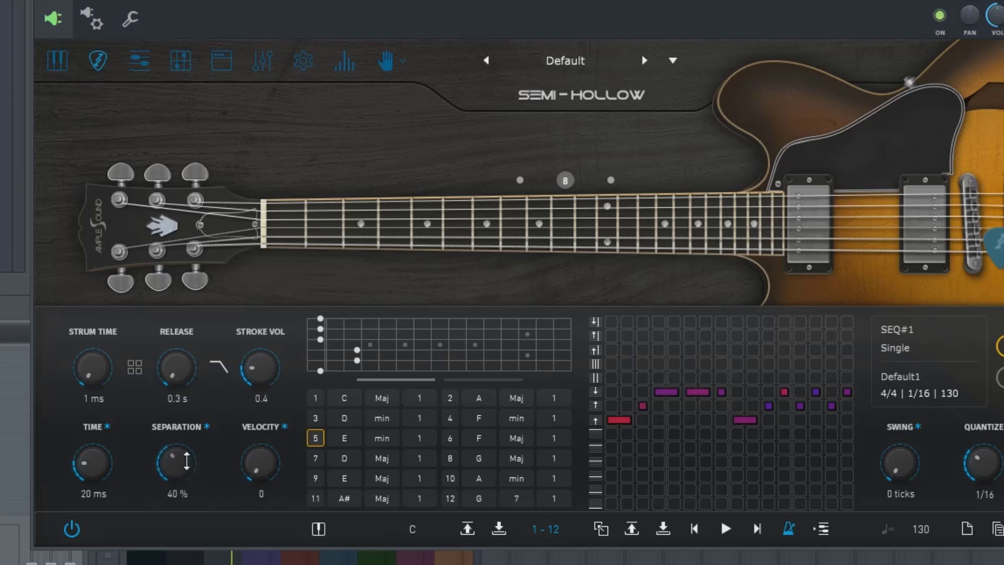
Step: Set the Strummer's Velocity to 36 while the pattern plays, and stop playback
key(space)
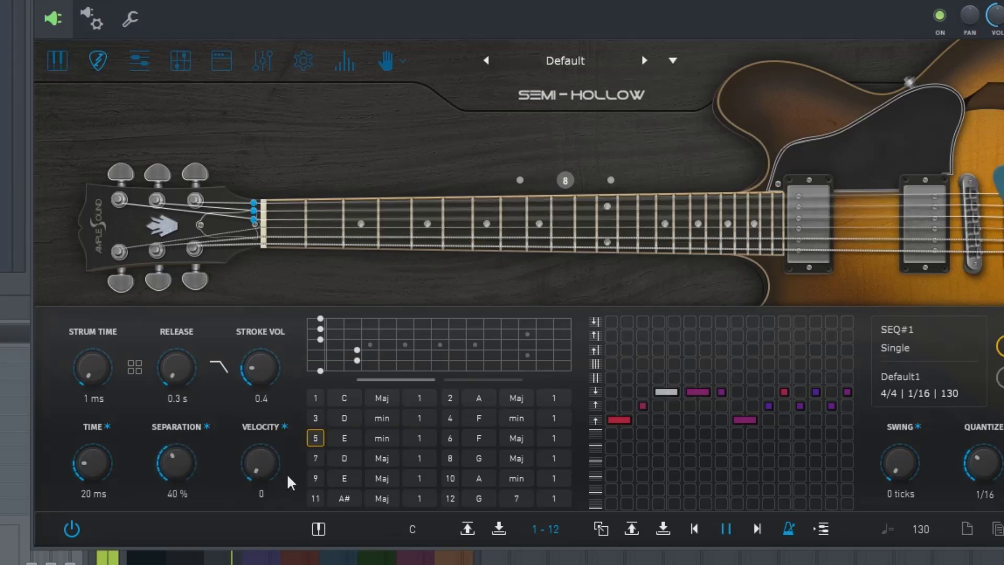
drag(264, 460, 263, 392)
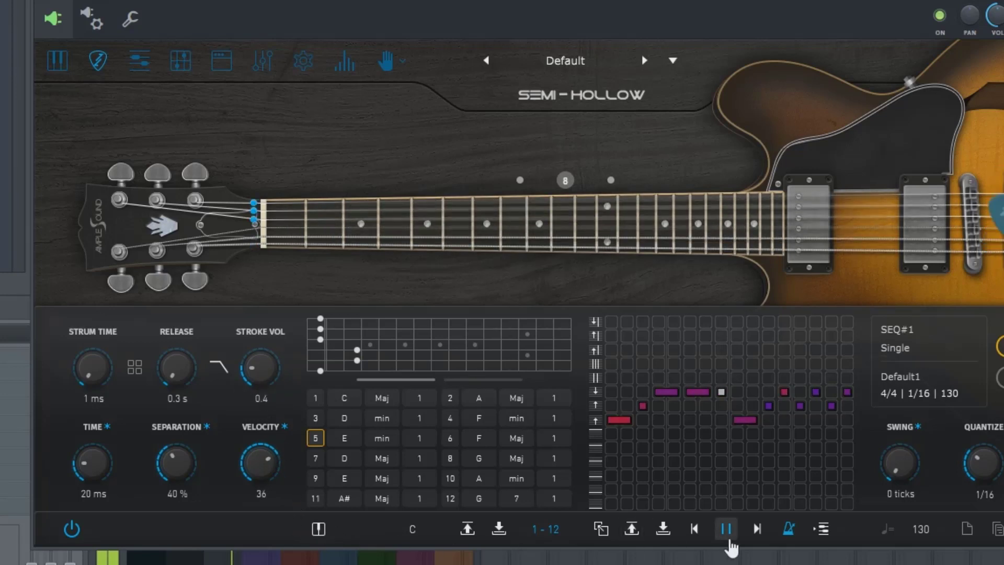
click(732, 534)
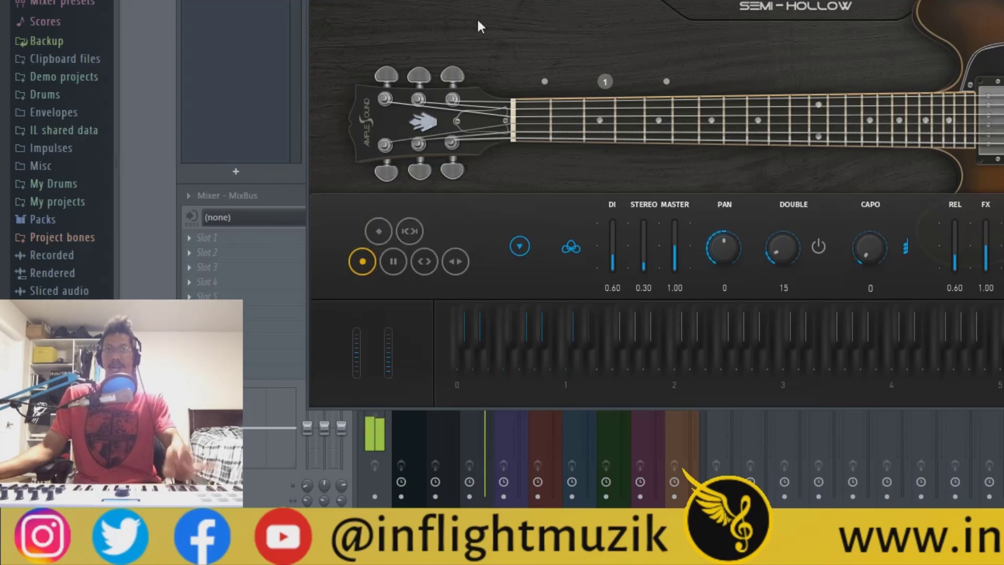
Step: Select the diamond-marked articulation and change the Accentuate Mode on the main view
click(377, 233)
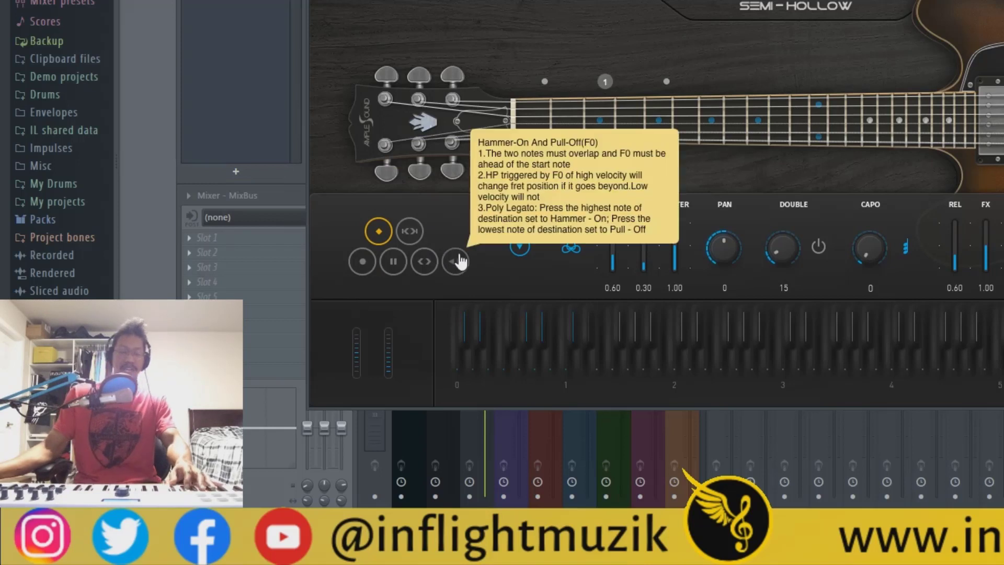
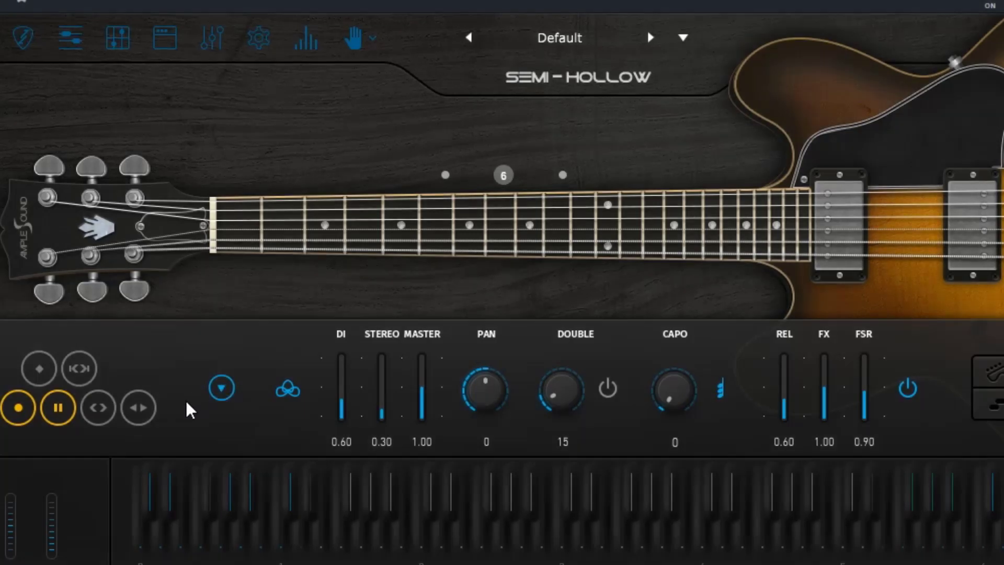
click(222, 400)
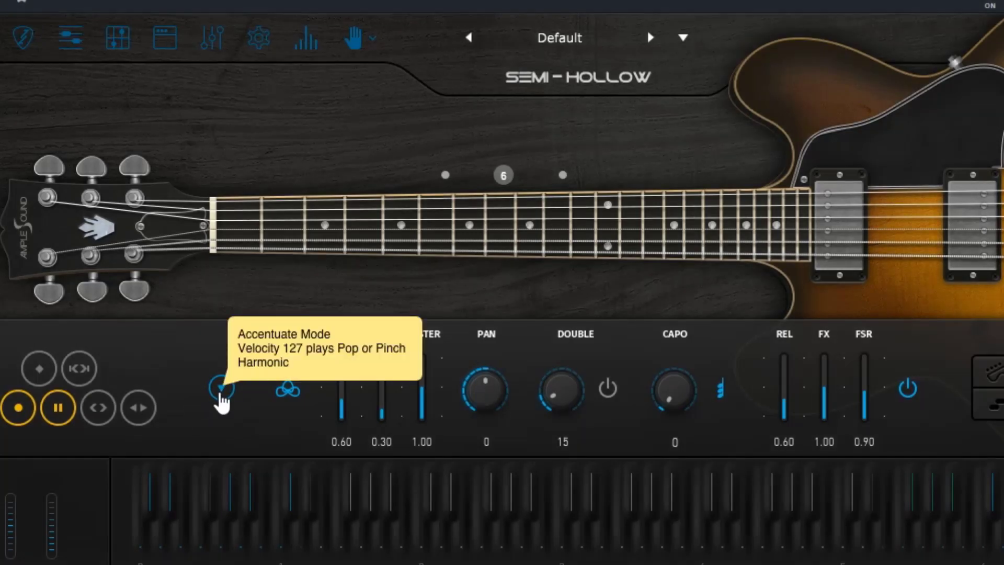
click(222, 398)
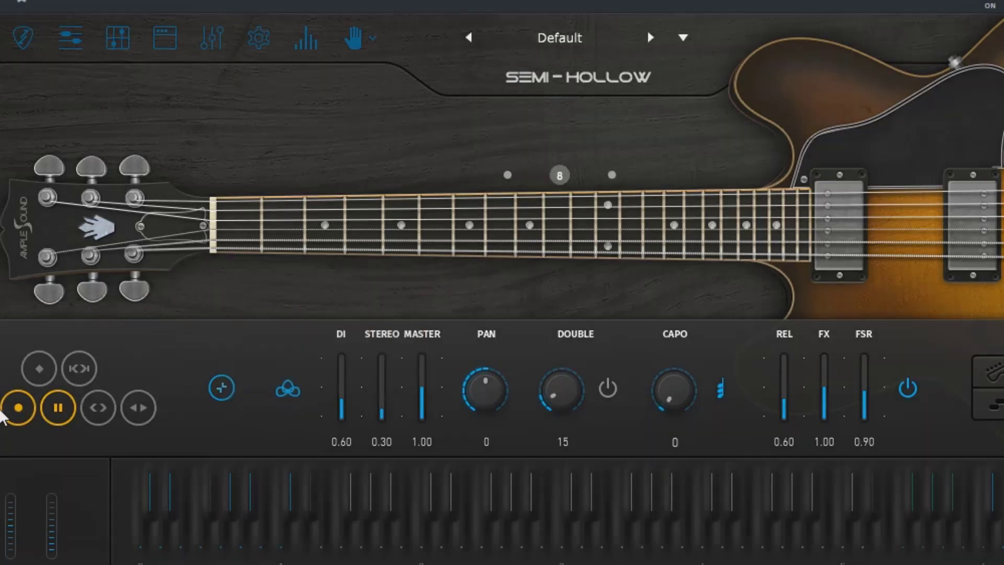
Step: View the Sound Mode choices, Stereo and DI, without changing the selection
mouse_move(242, 496)
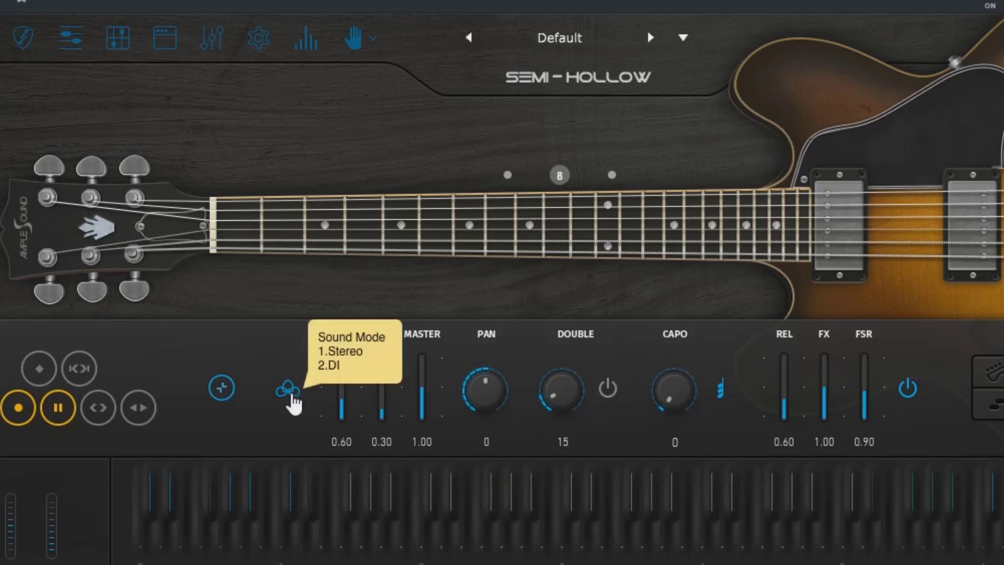
click(288, 389)
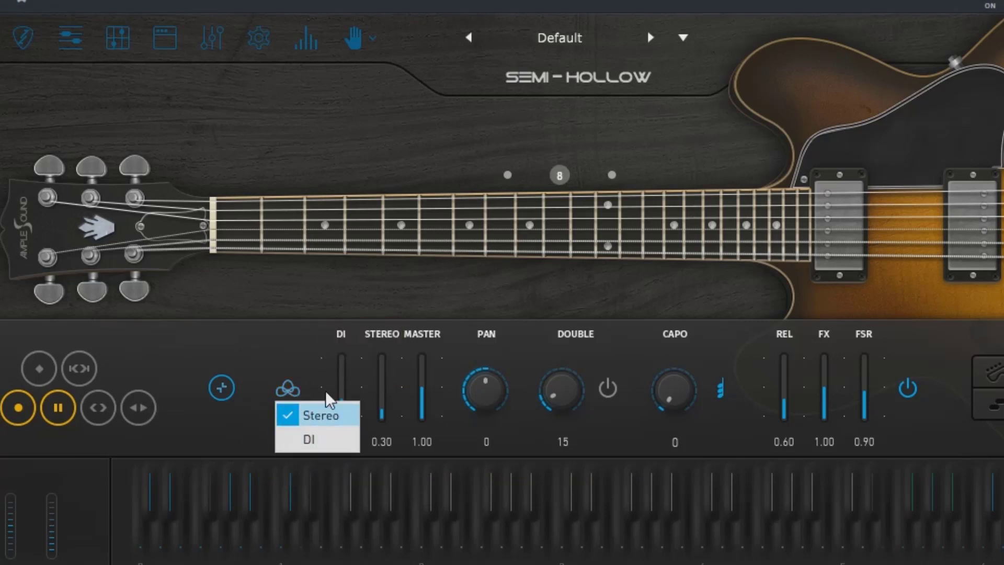
click(279, 319)
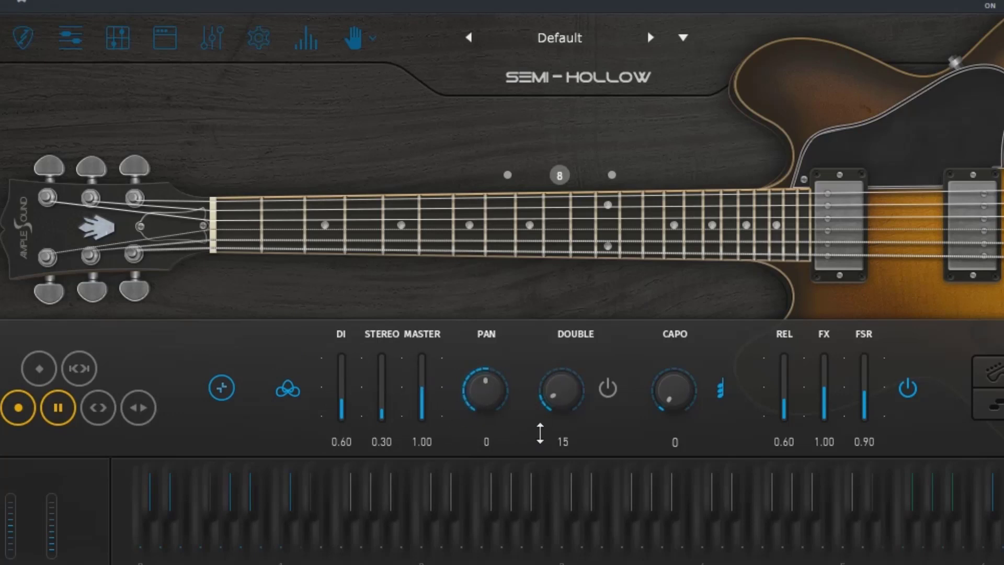
Step: Turn on the Double effect, set its amount to 21, and turn it off again
click(607, 390)
mouse_move(567, 392)
mouse_down()
mouse_move(563, 370)
mouse_move(568, 398)
mouse_up()
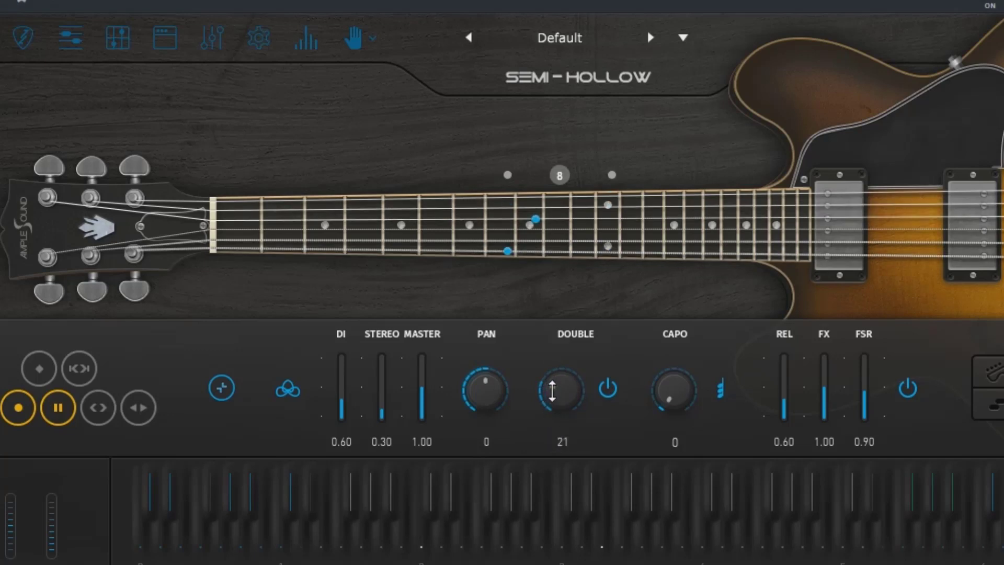
click(607, 391)
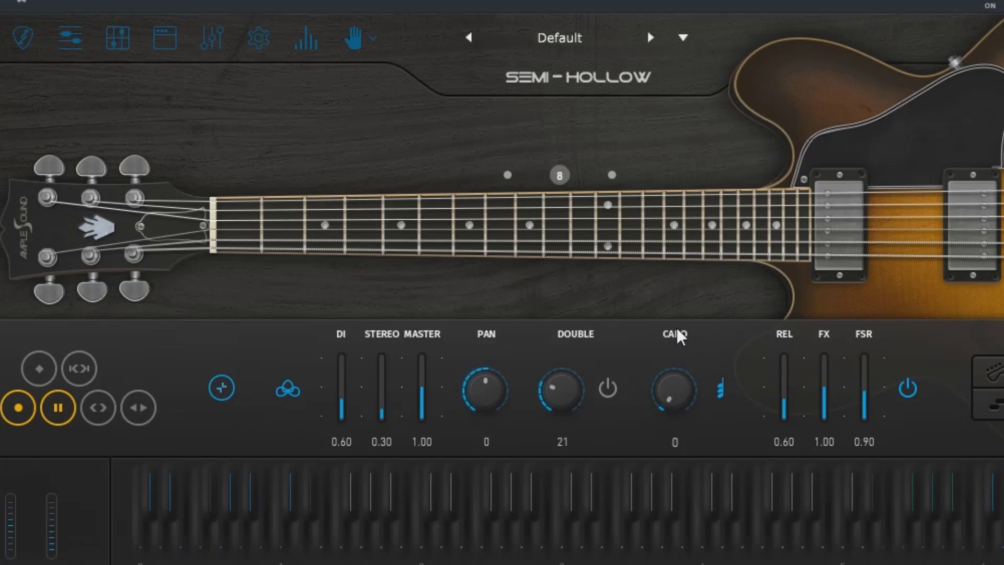
Step: Try moving the Capo and switch the Capo Logic Mode to Melody Mode
drag(667, 342, 645, 242)
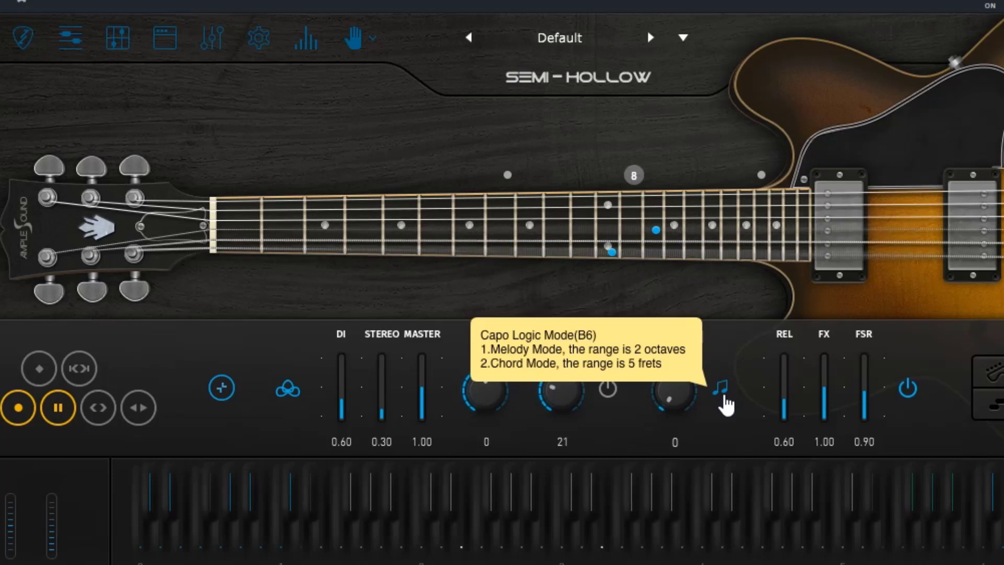
click(724, 398)
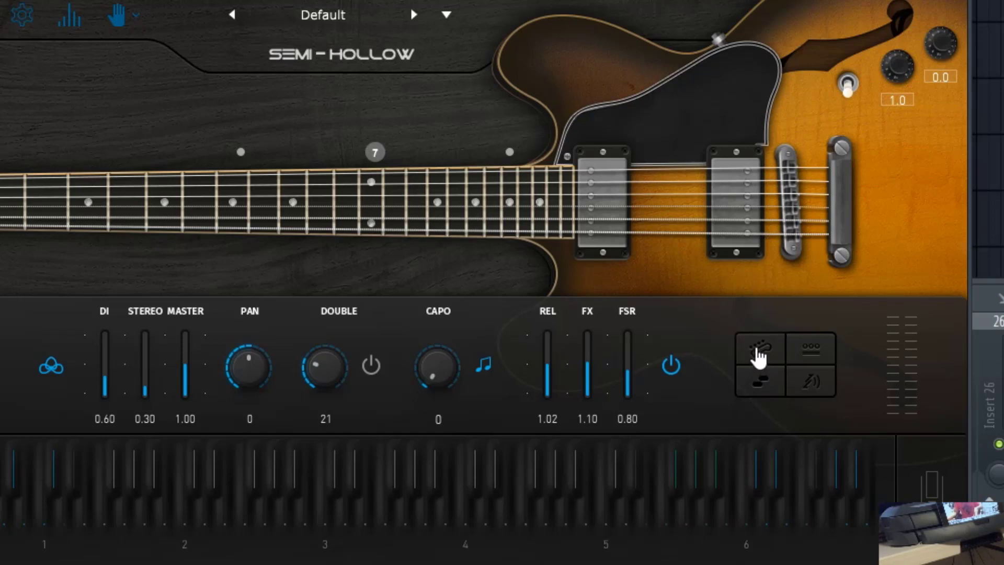
Step: Cycle the guitar-neck mode setting through its piano-key and "1" modes and return it to the guitar neck
click(759, 357)
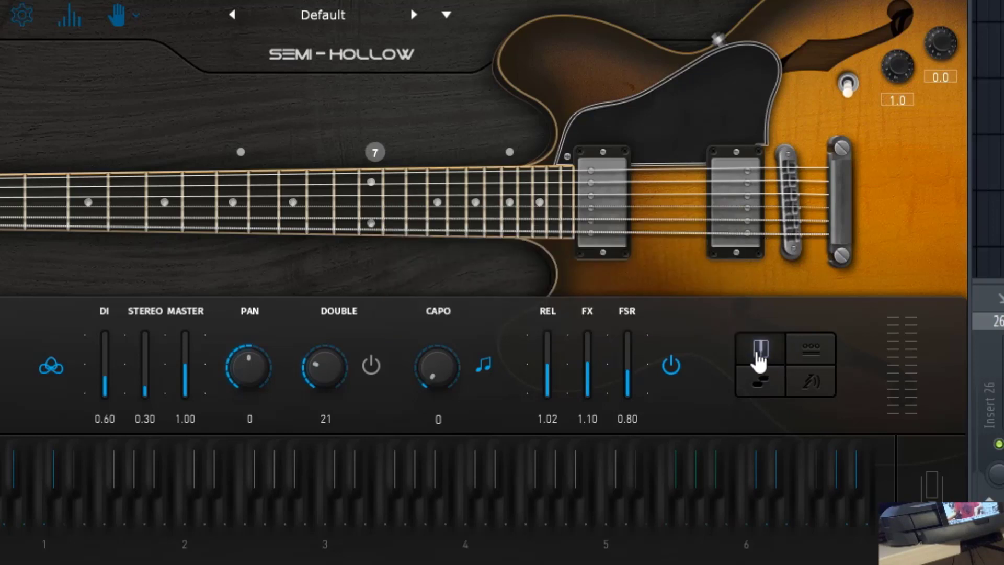
click(761, 356)
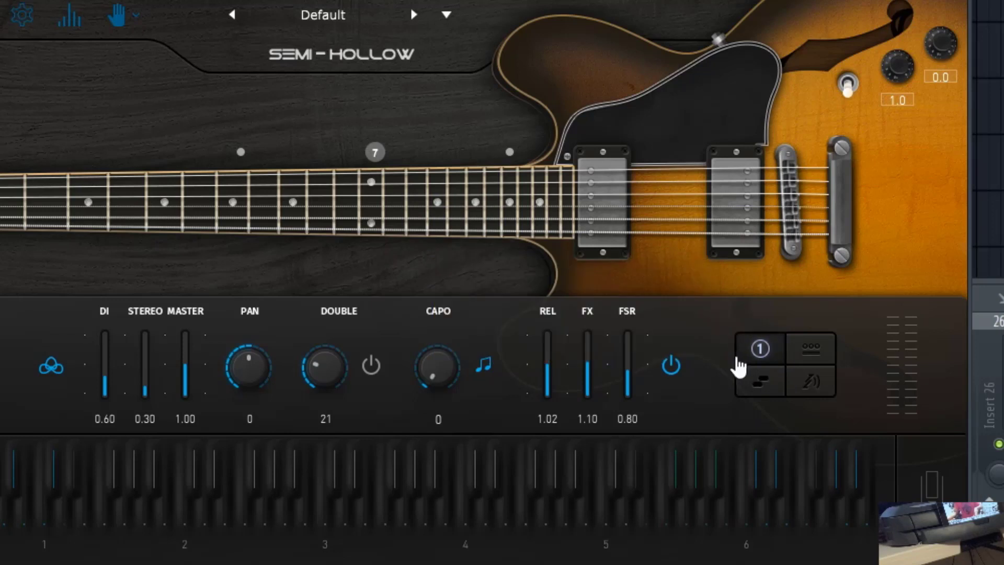
click(762, 350)
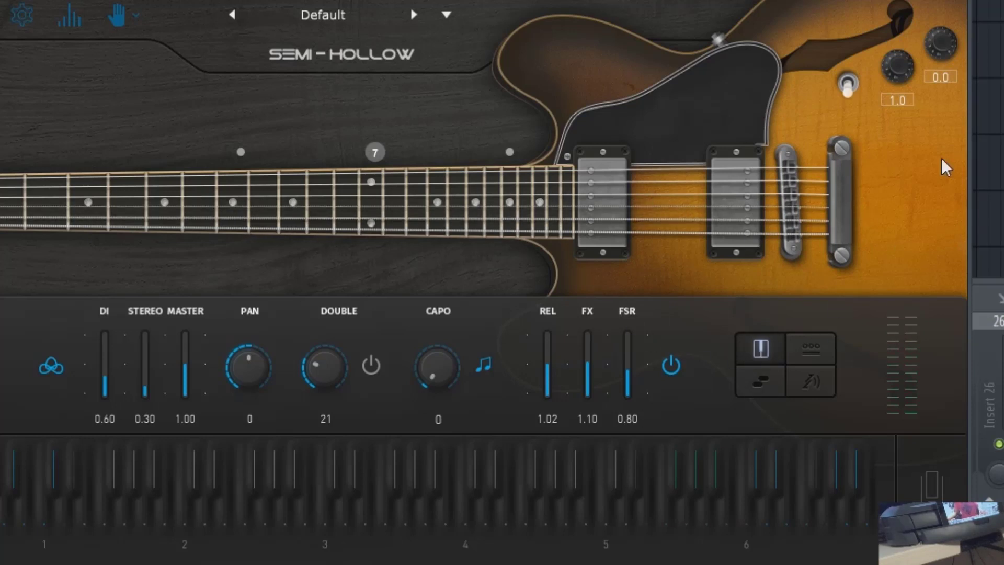
click(765, 354)
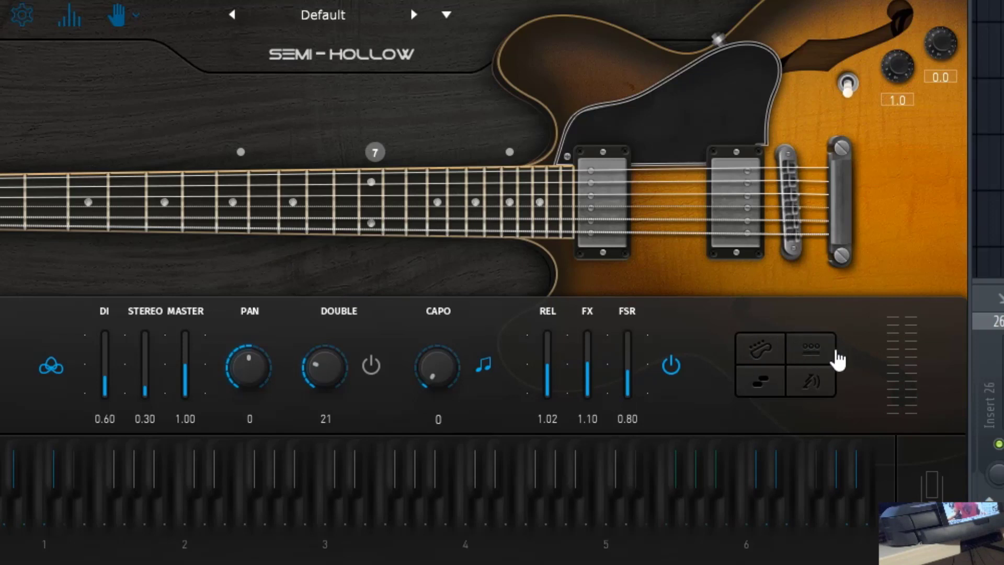
Step: Toggle the three-circle mode on and off, and set Auto Legato Mode to Automatic Hammer On and Pull Off
click(810, 358)
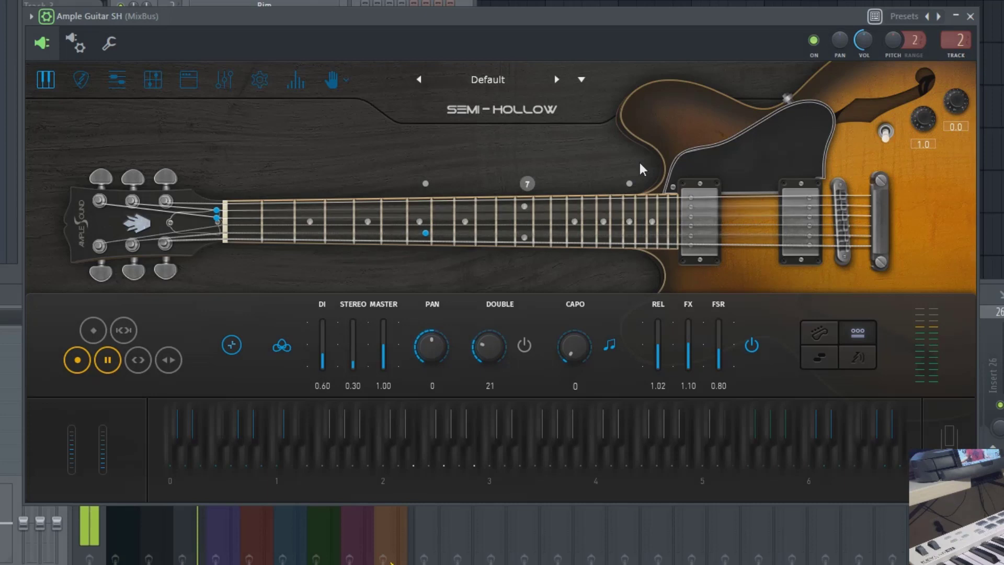
click(860, 341)
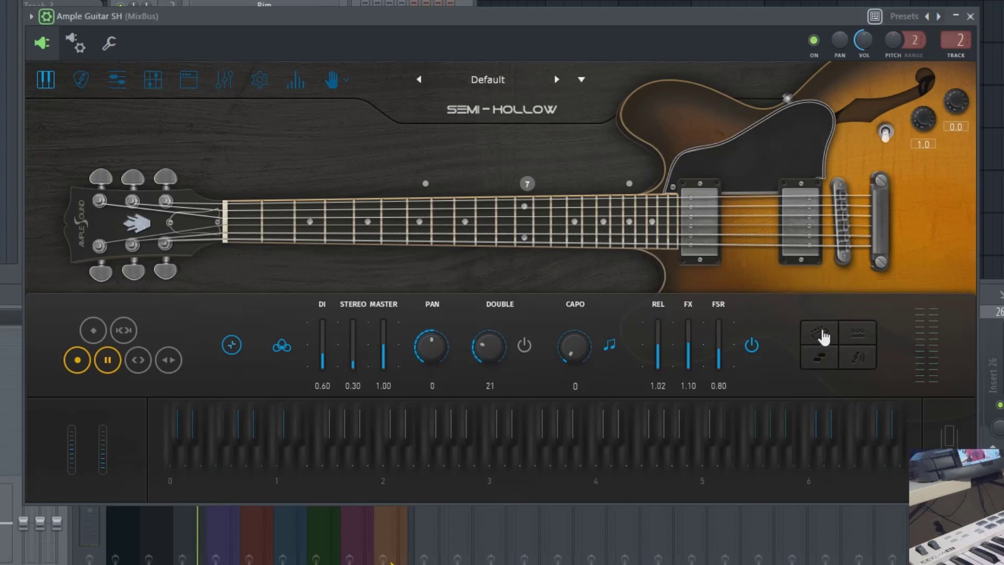
mouse_move(816, 370)
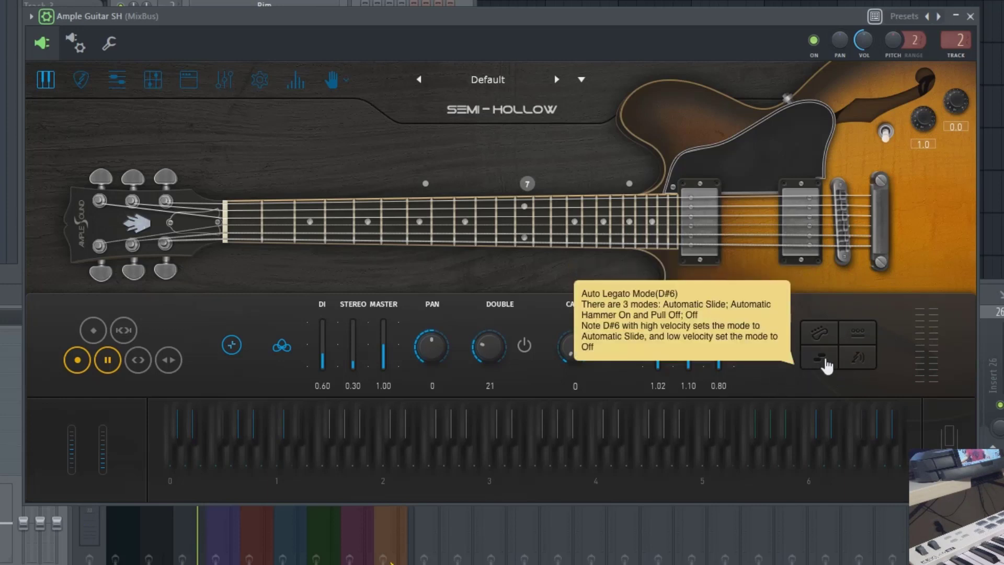
click(823, 367)
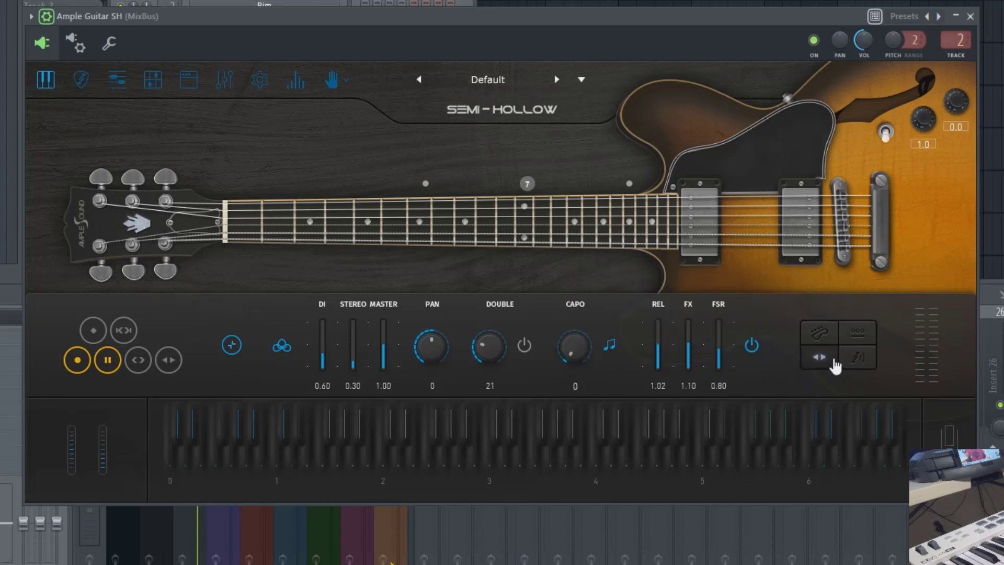